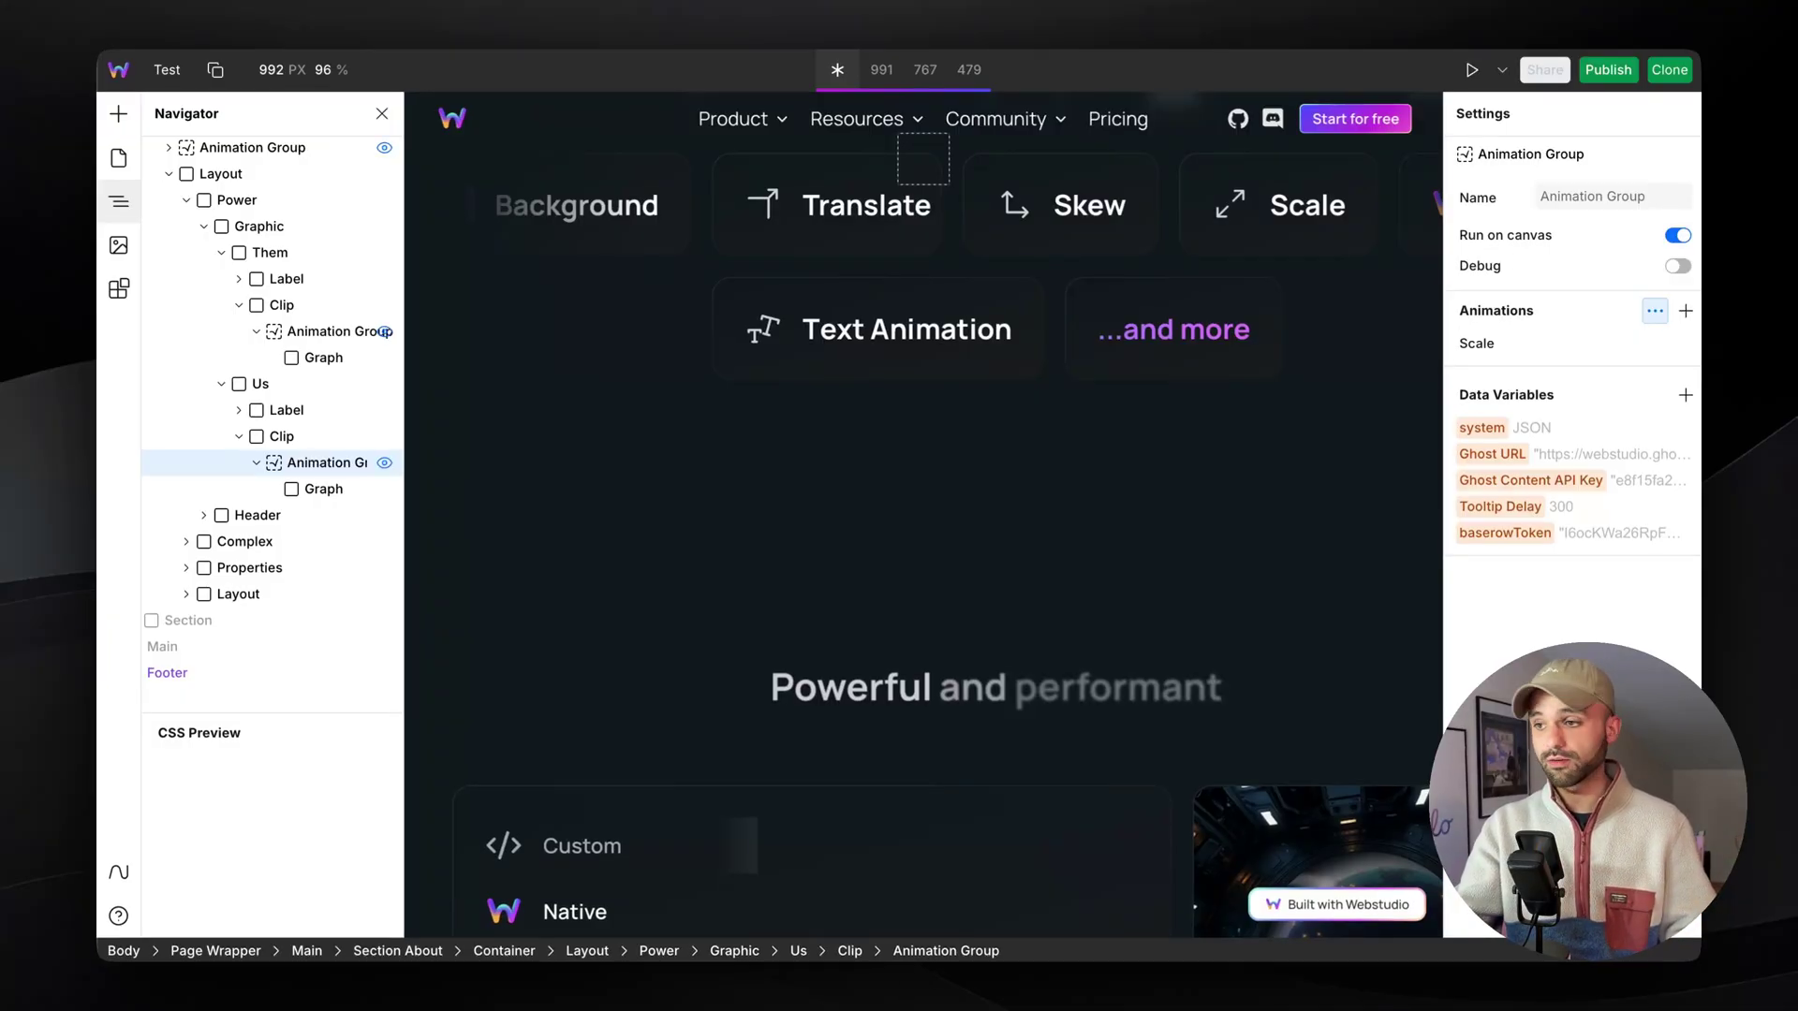
# Step: Show the Native bar animation group's Advanced Animation settings, with Subject currently Self
pyautogui.click(1653, 311)
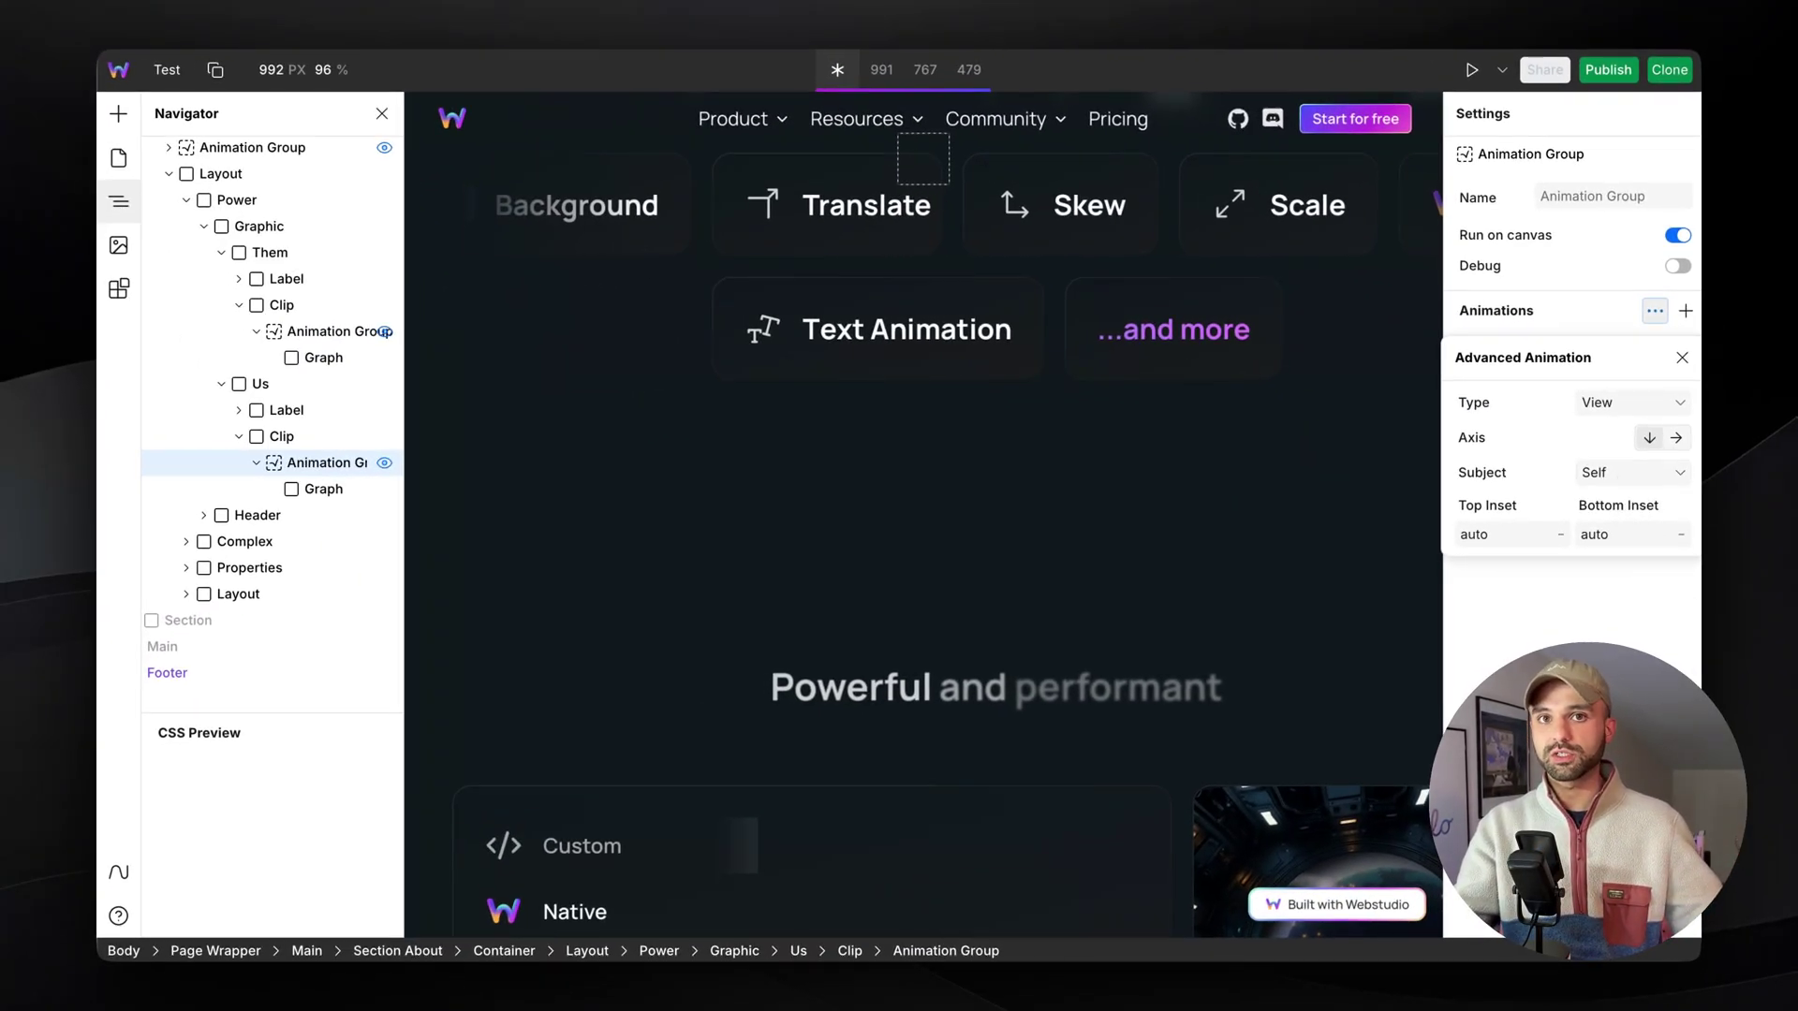
# Step: Close the Advanced Animation popover and view the Native Graph bar's styles (width 100%, height --size-8)
pyautogui.click(1613, 610)
pyautogui.scroll(-2, 1142, 604)
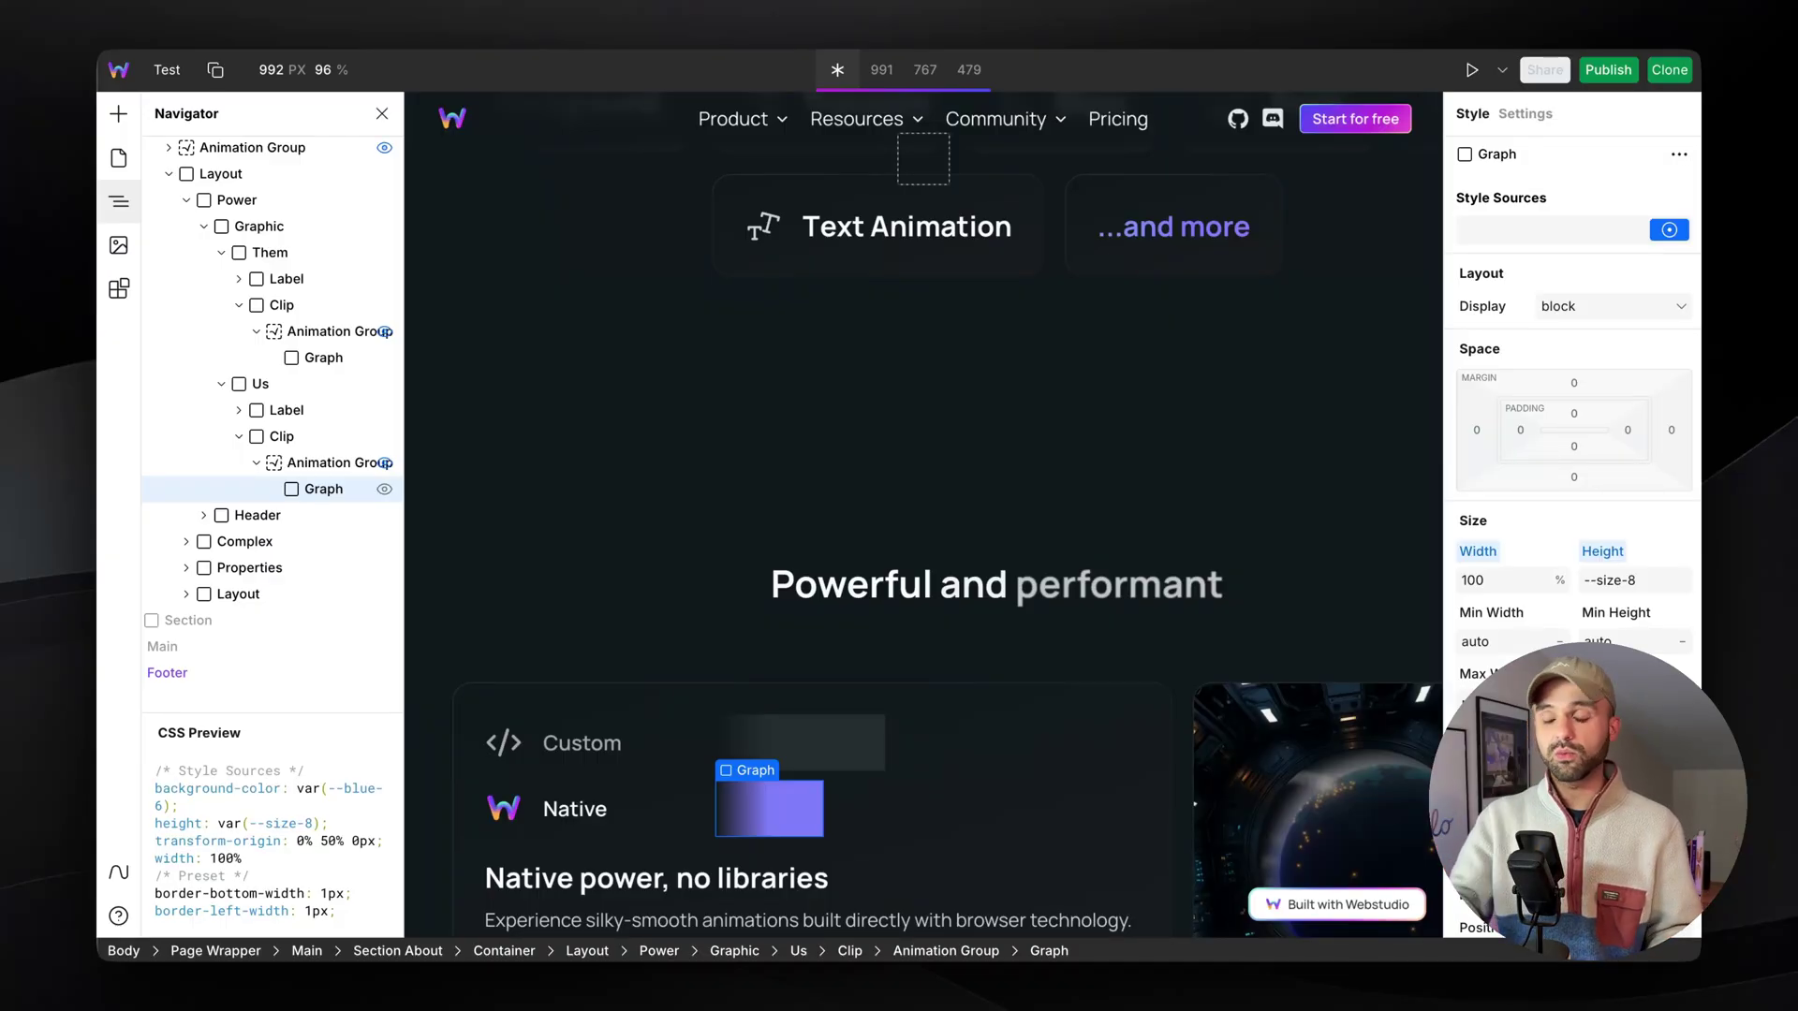
pyautogui.scroll(2, 441, 554)
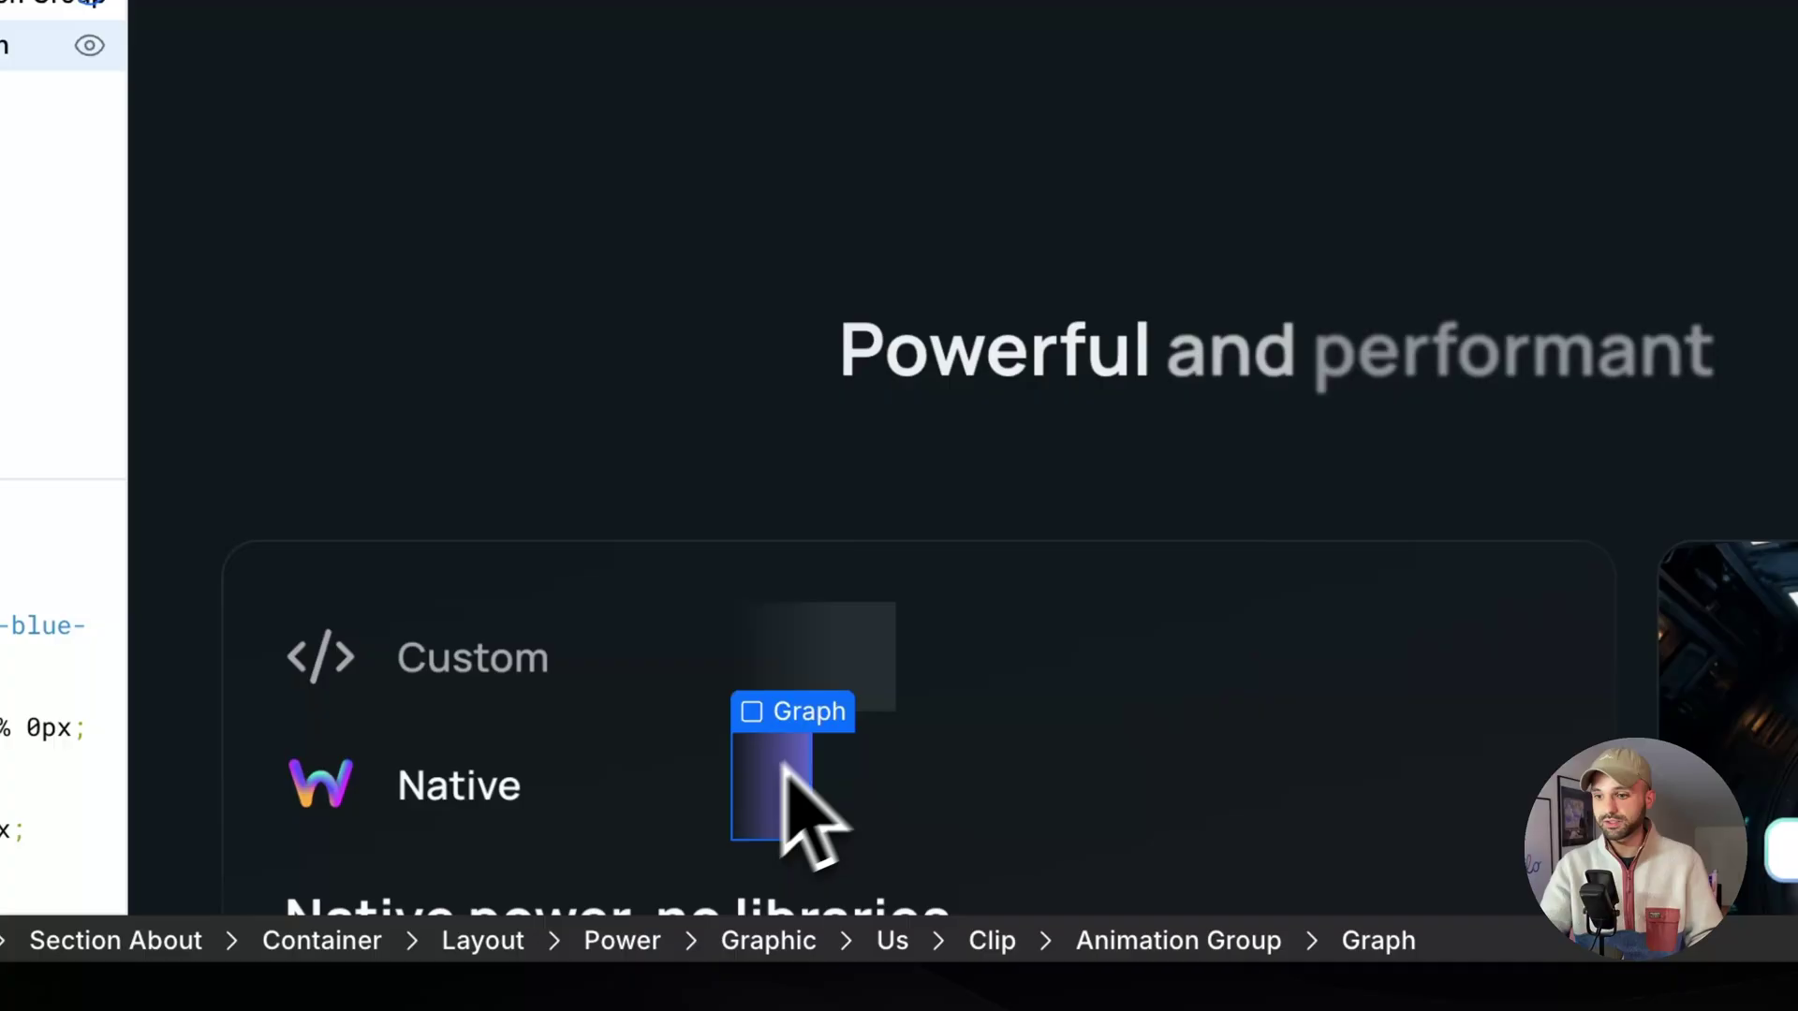
pyautogui.scroll(2, 1229, 318)
pyautogui.scroll(3, 1230, 318)
pyautogui.scroll(-3, 1232, 318)
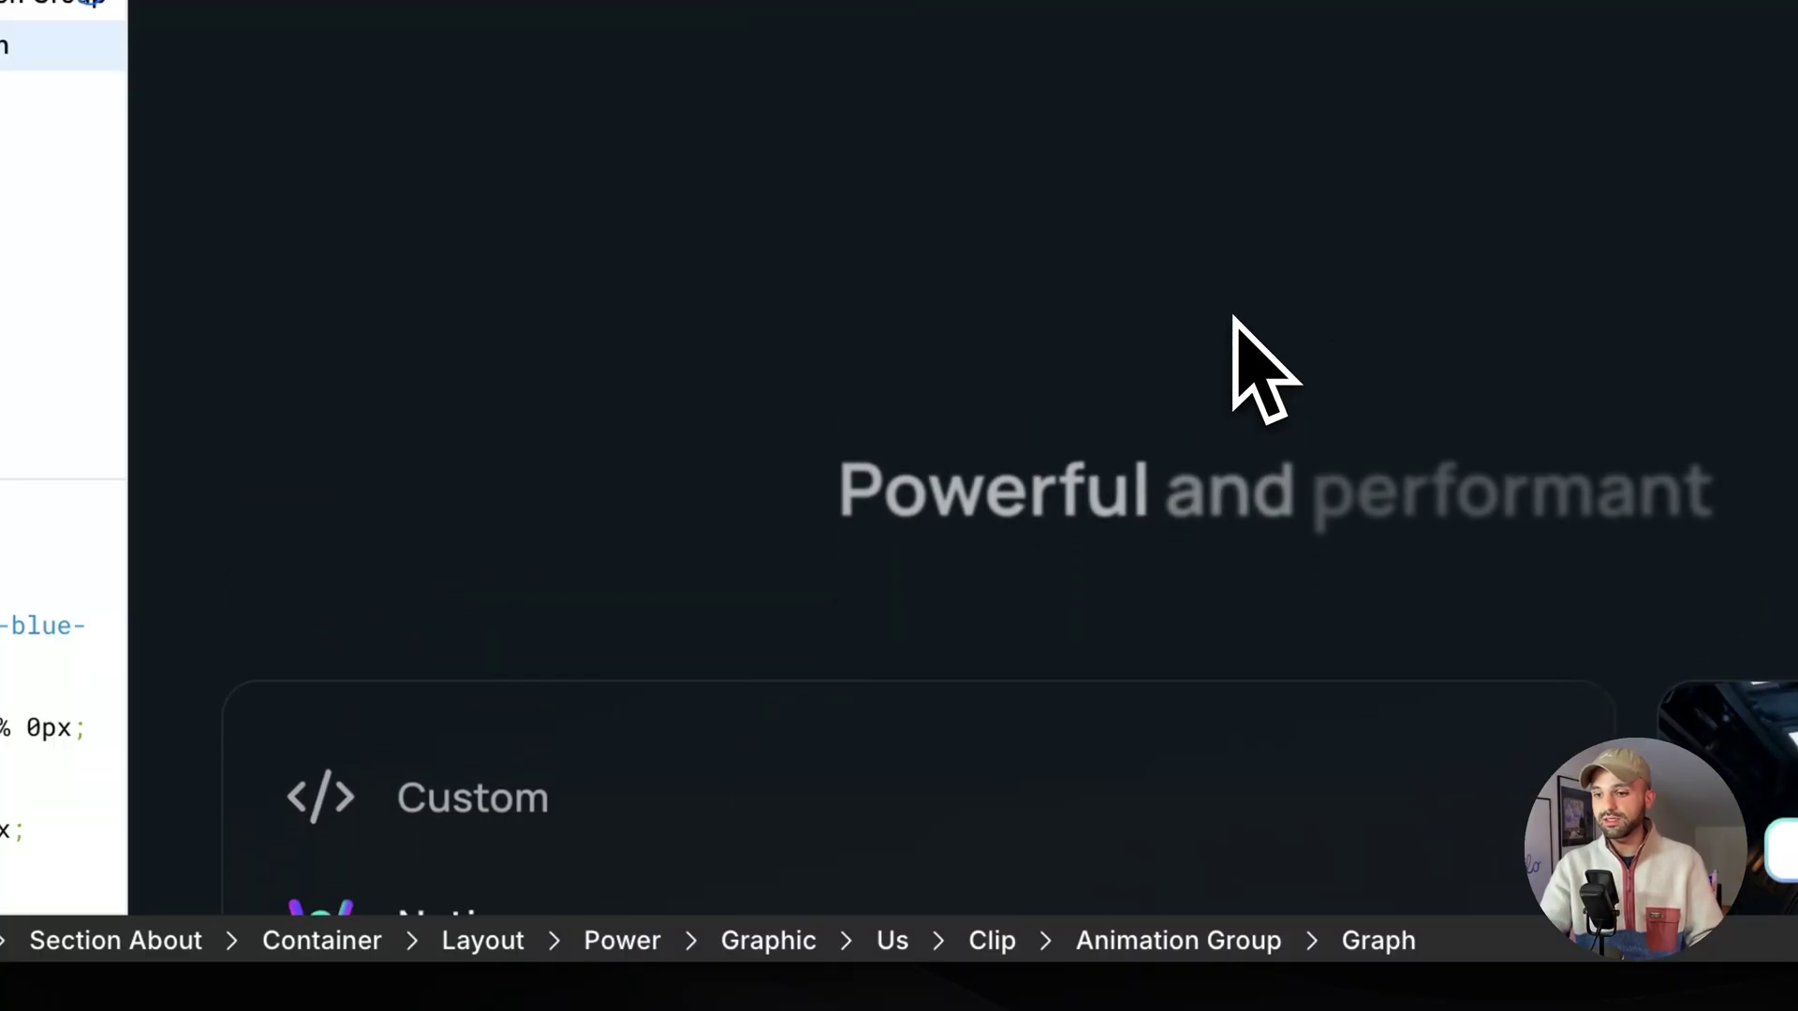
pyautogui.scroll(-3, 1232, 318)
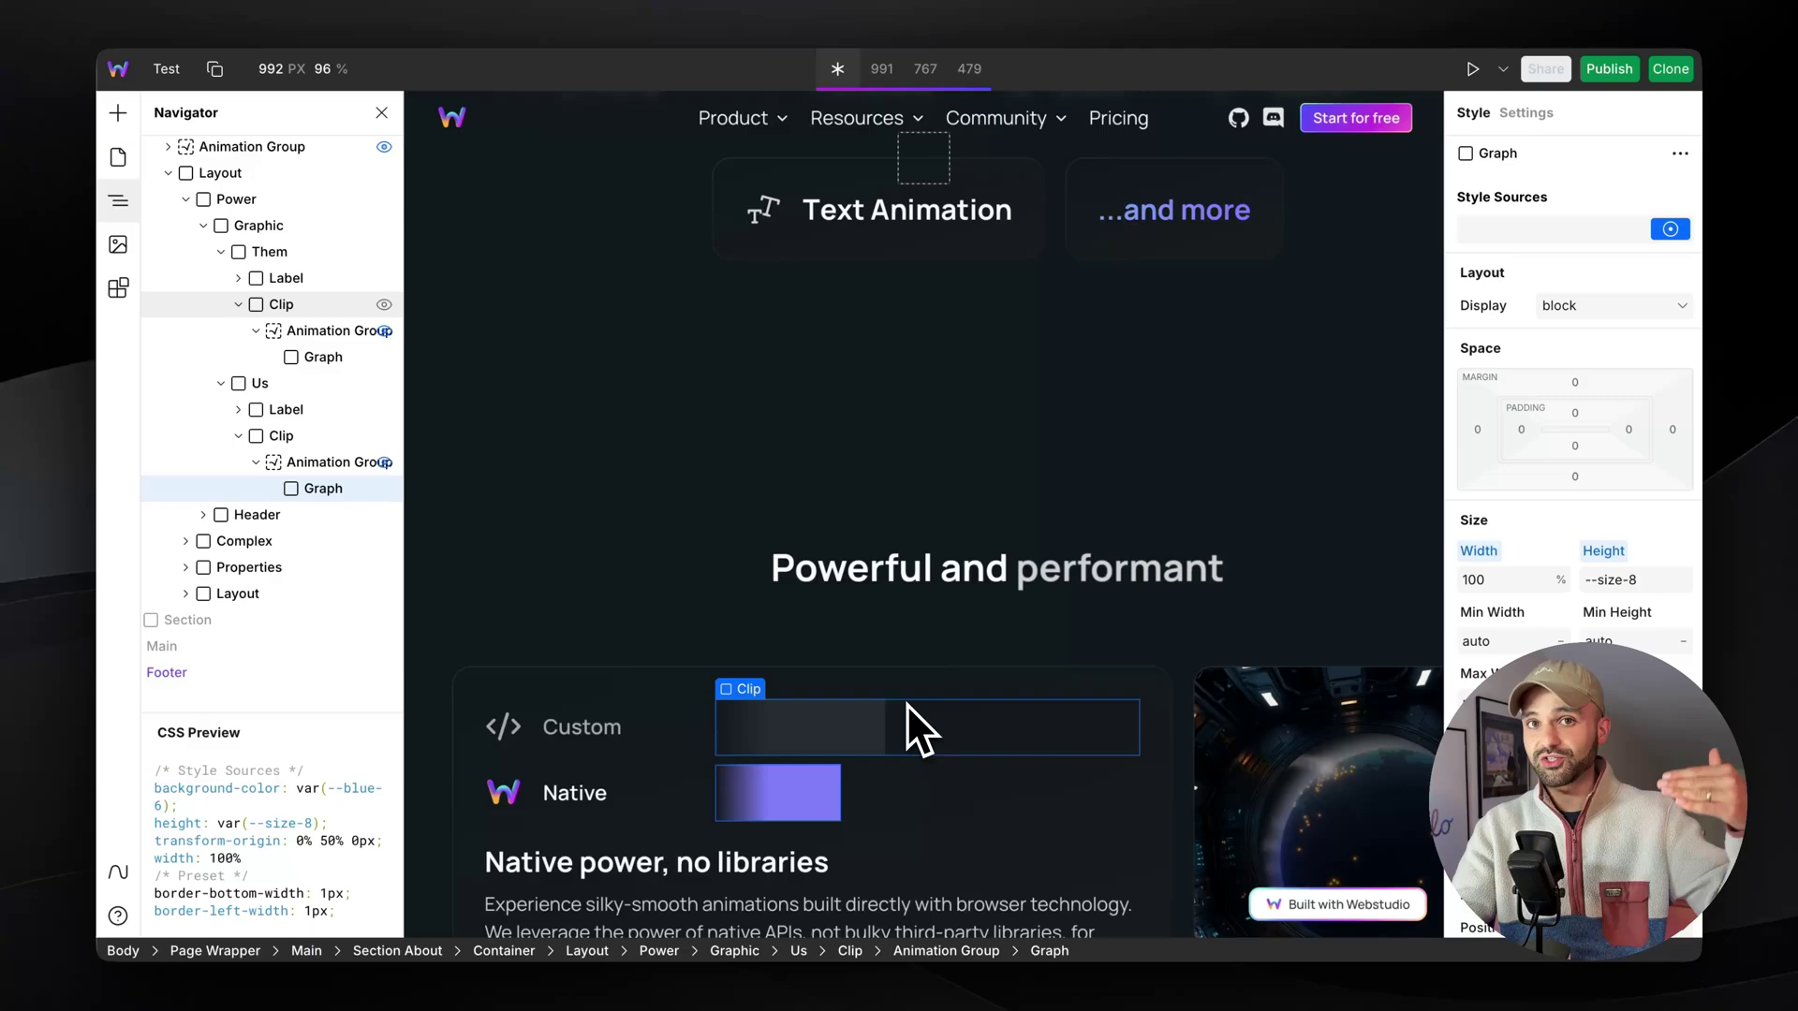
pyautogui.scroll(3, 907, 705)
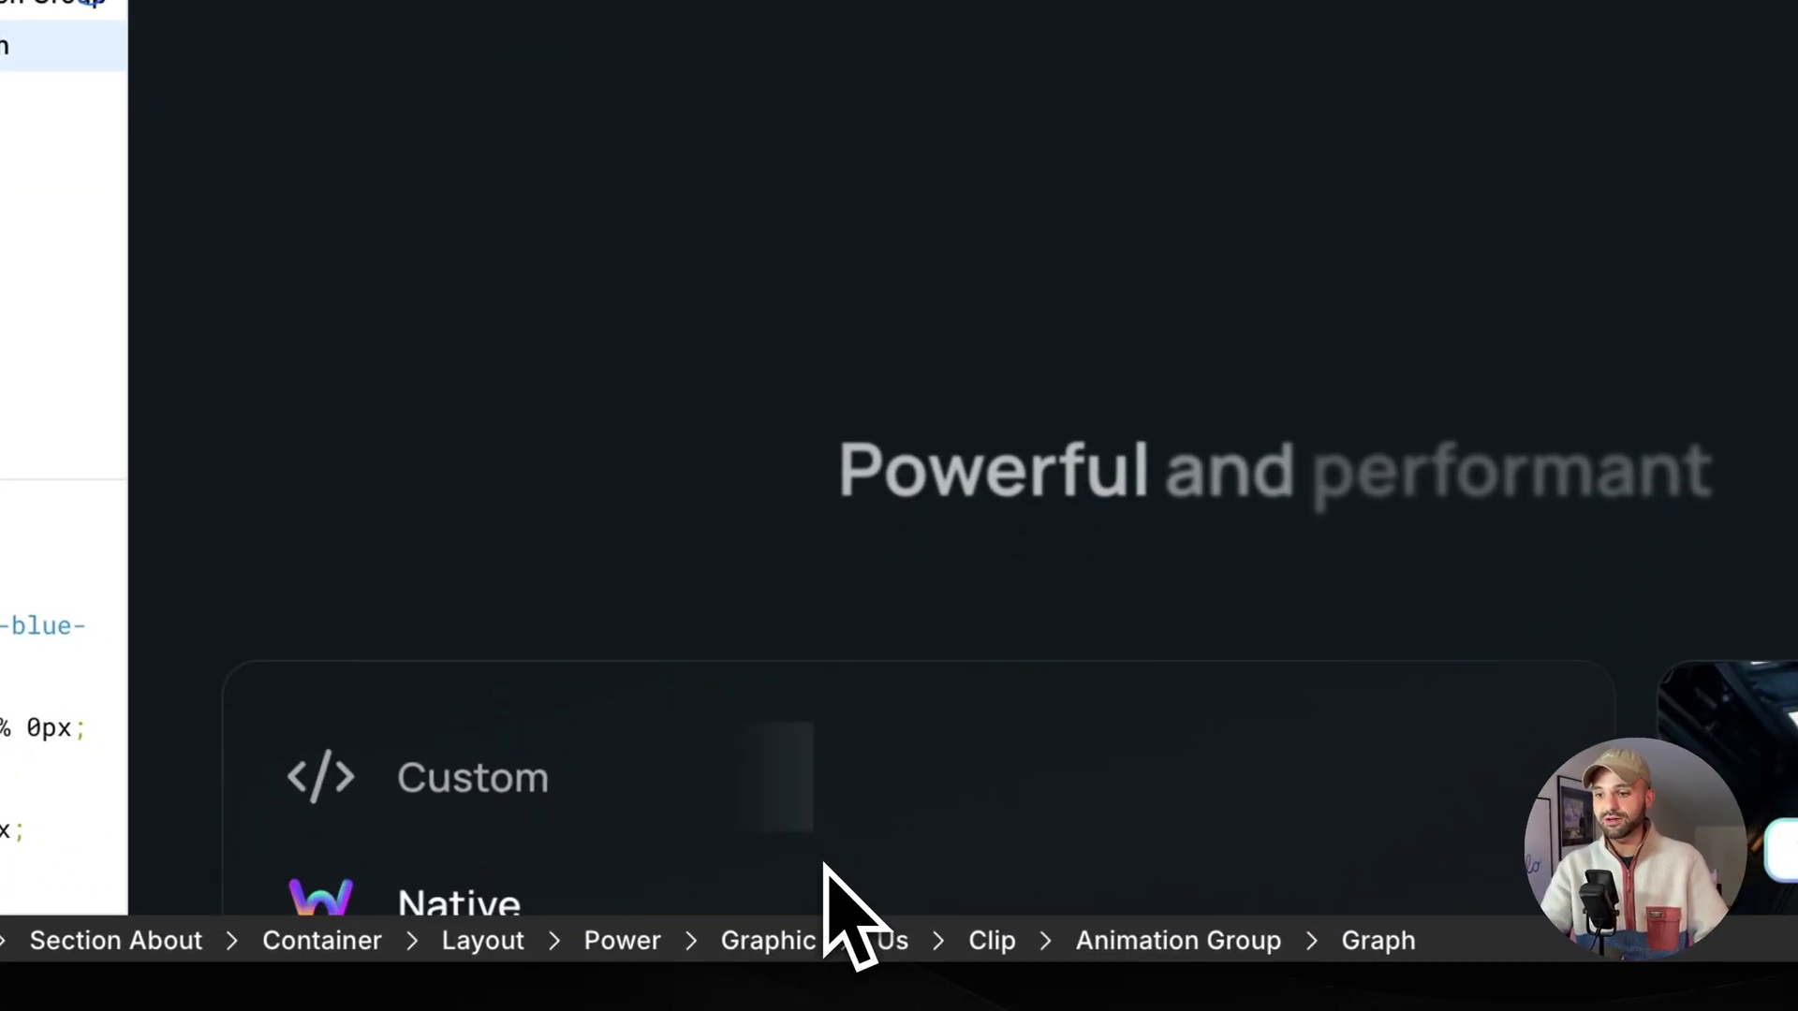
pyautogui.scroll(-1, 762, 912)
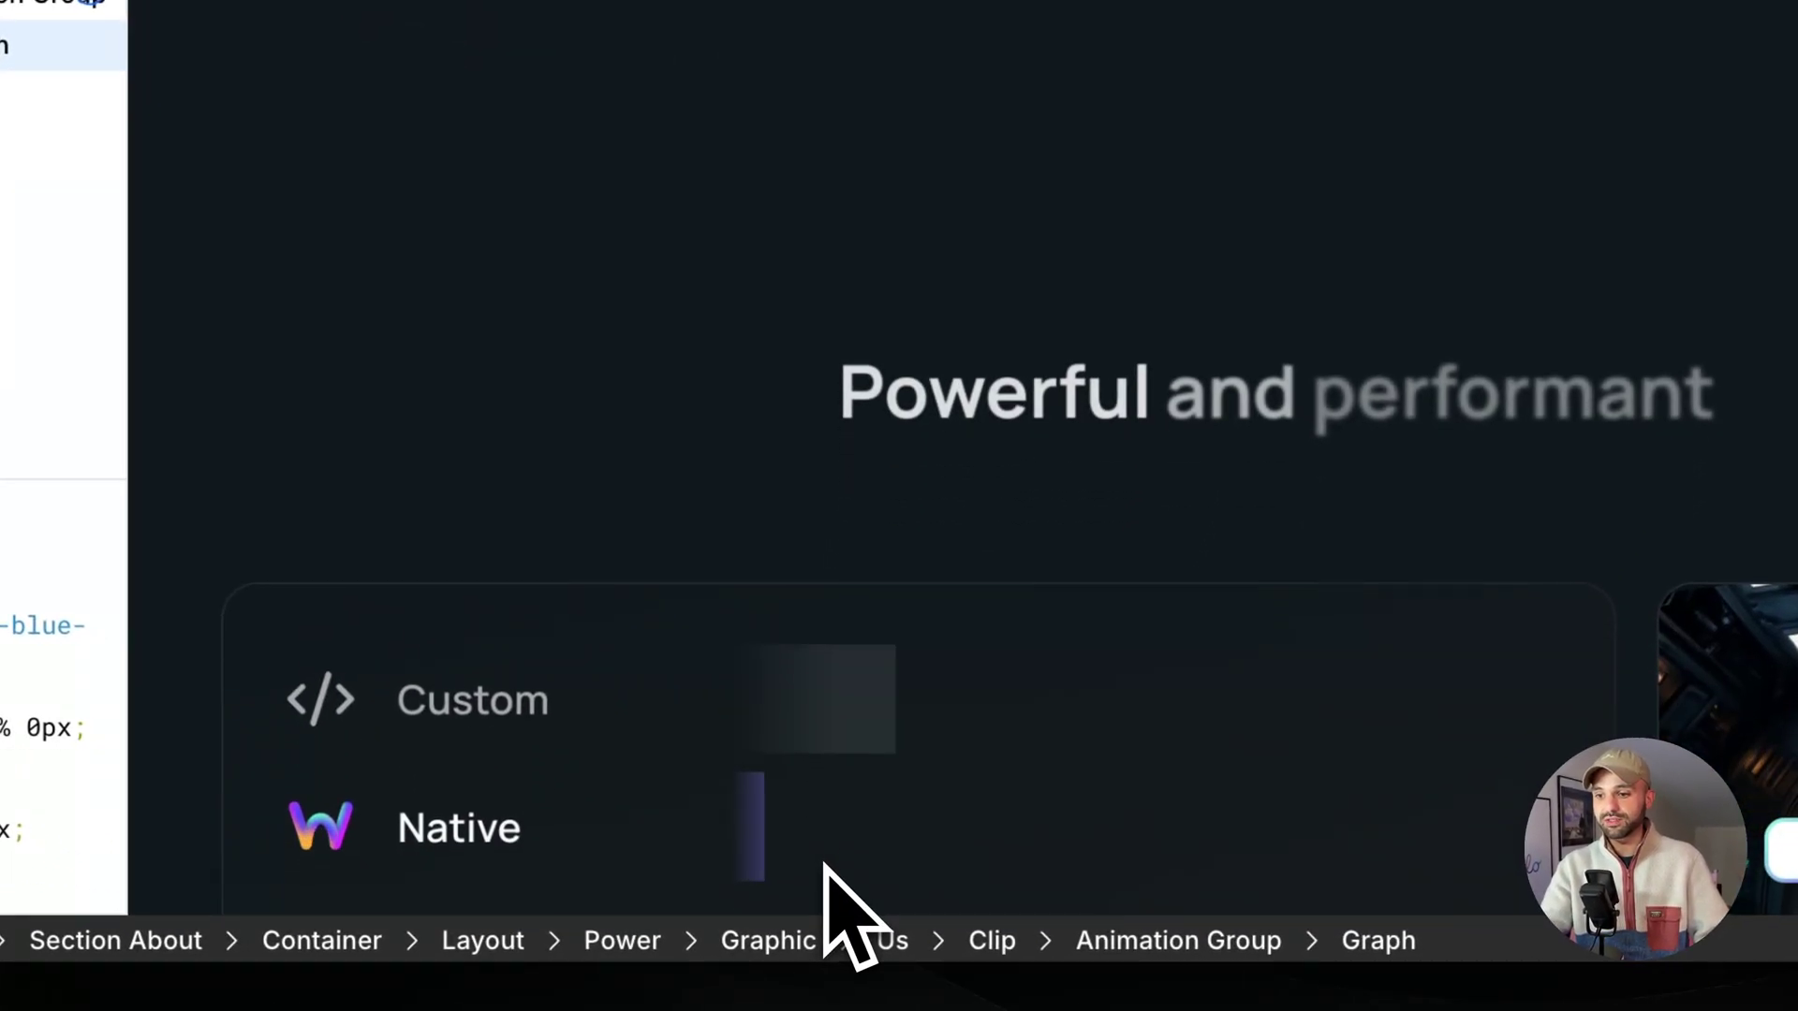
pyautogui.scroll(-1, 840, 730)
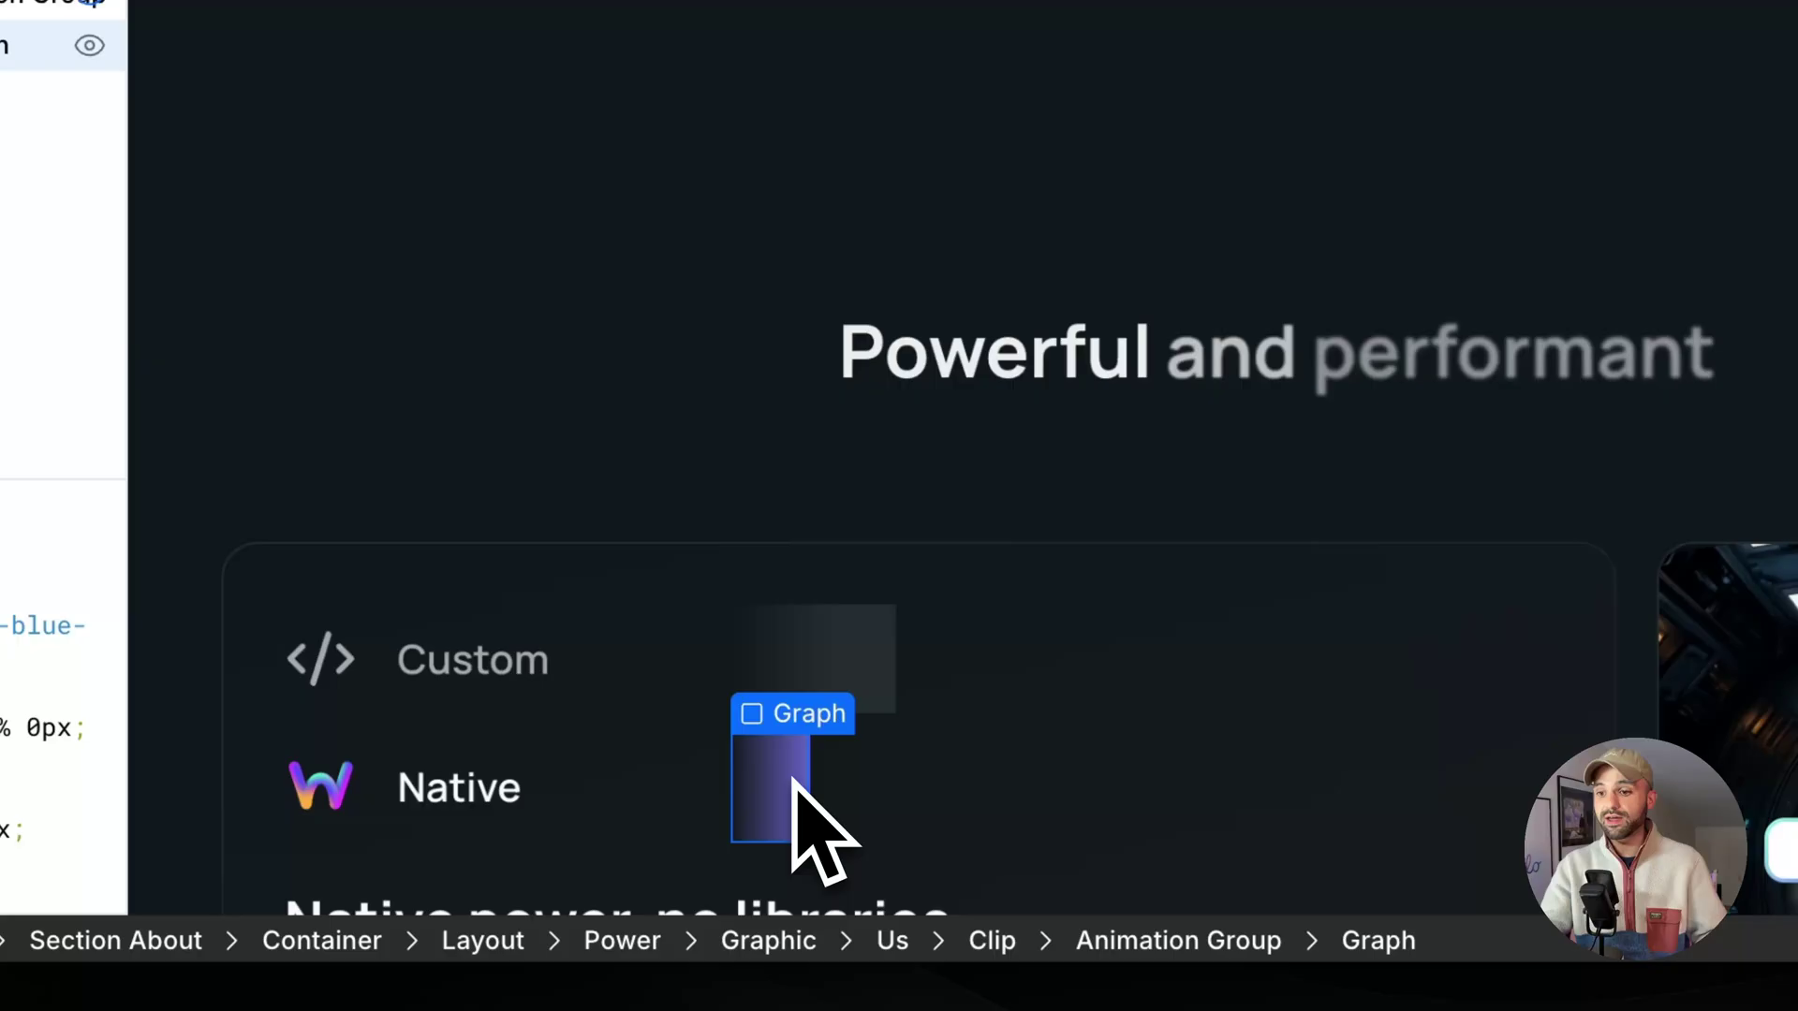
pyautogui.scroll(-5, 794, 780)
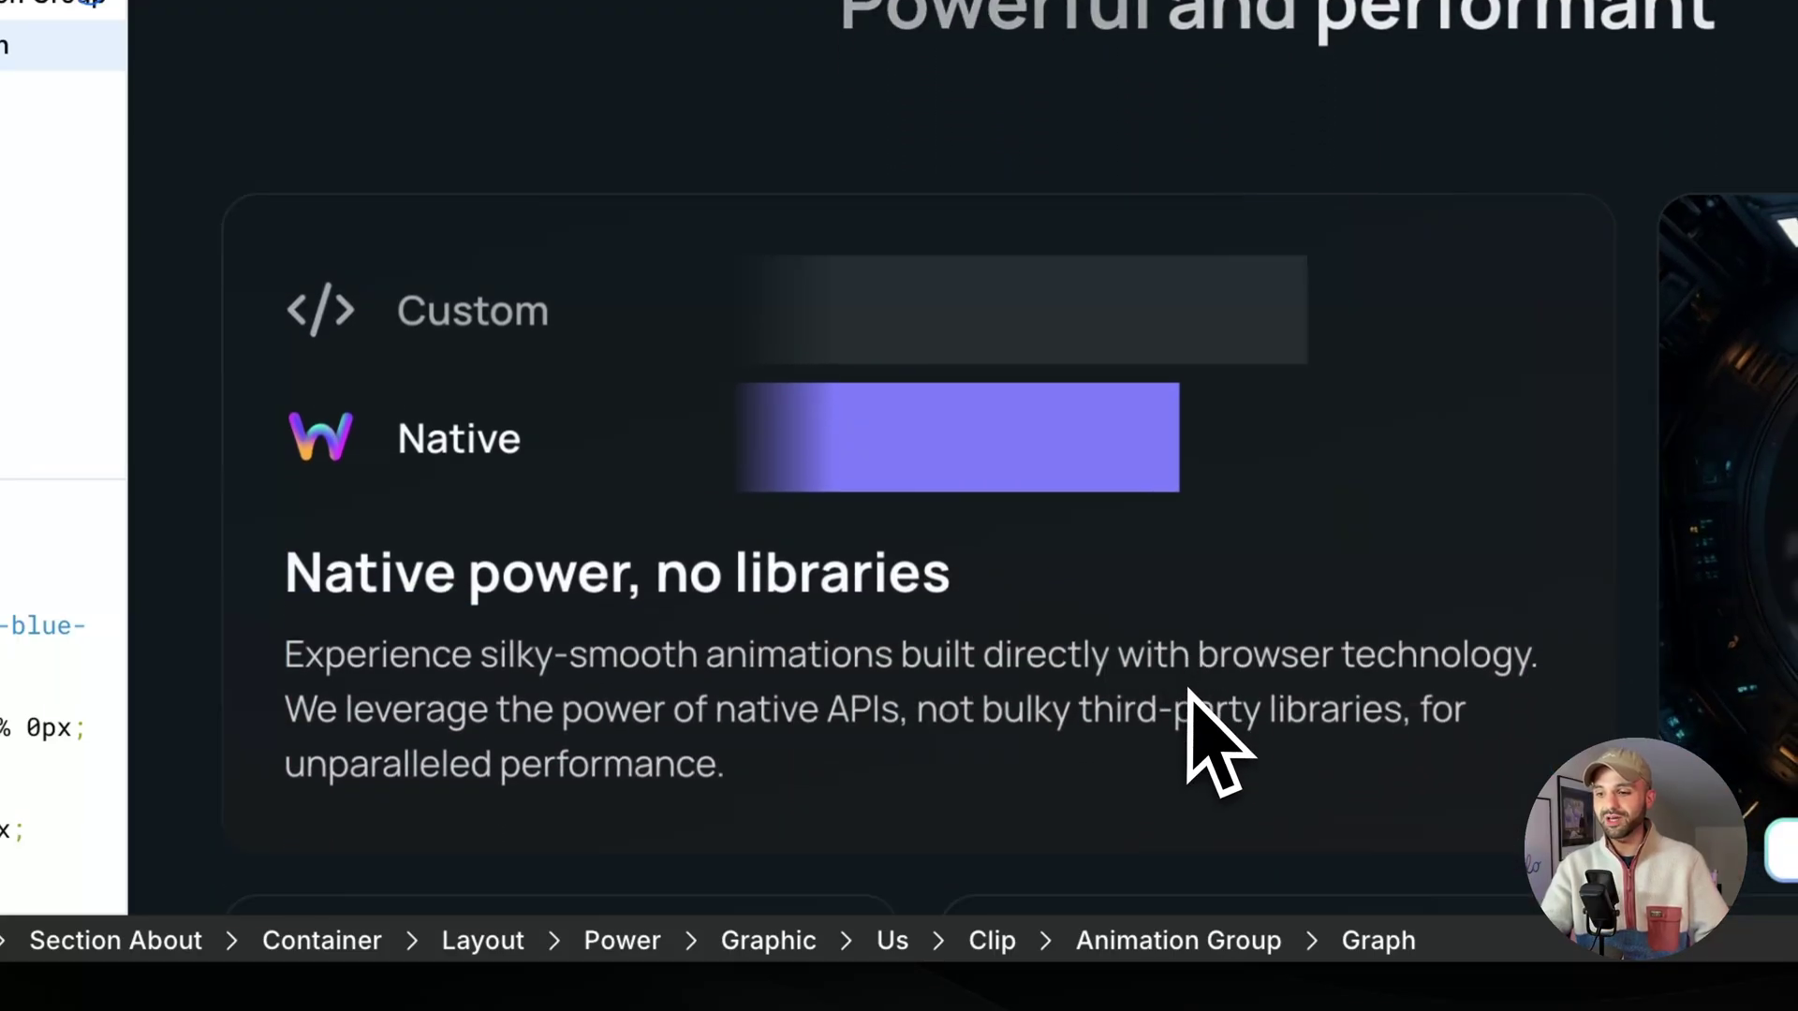
pyautogui.scroll(-1, 1191, 702)
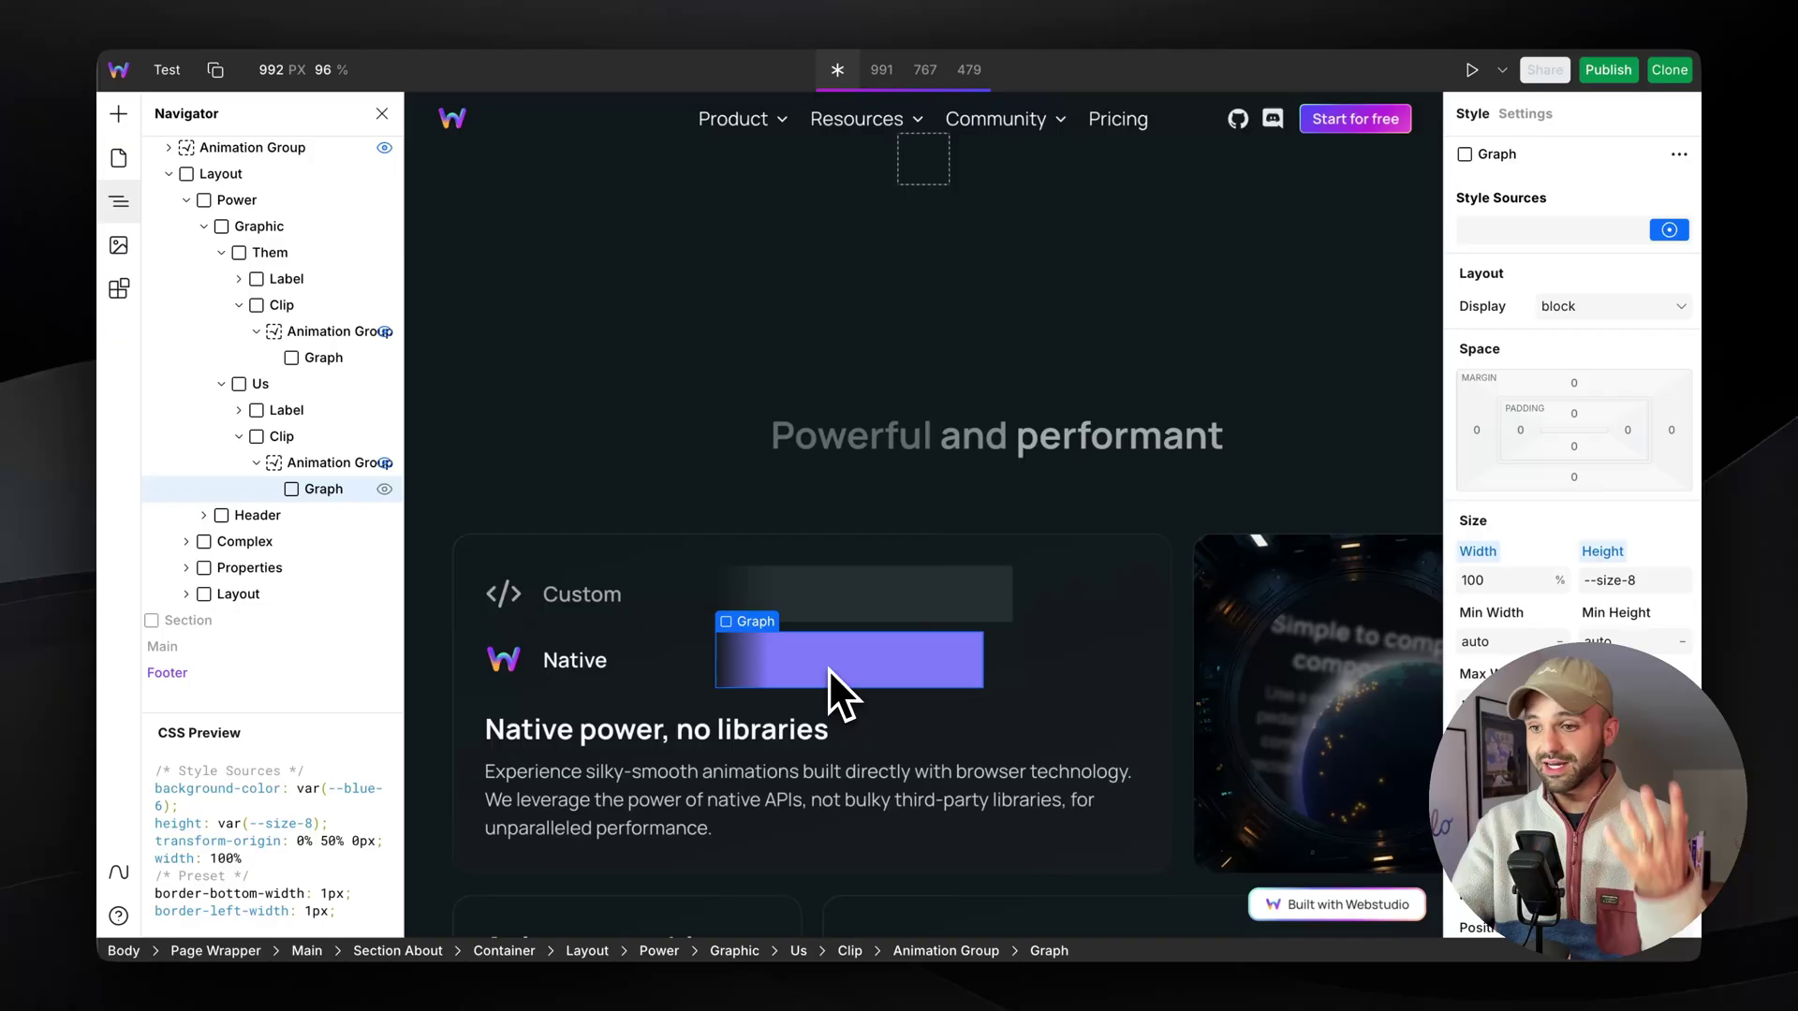
pyautogui.scroll(-1, 929, 659)
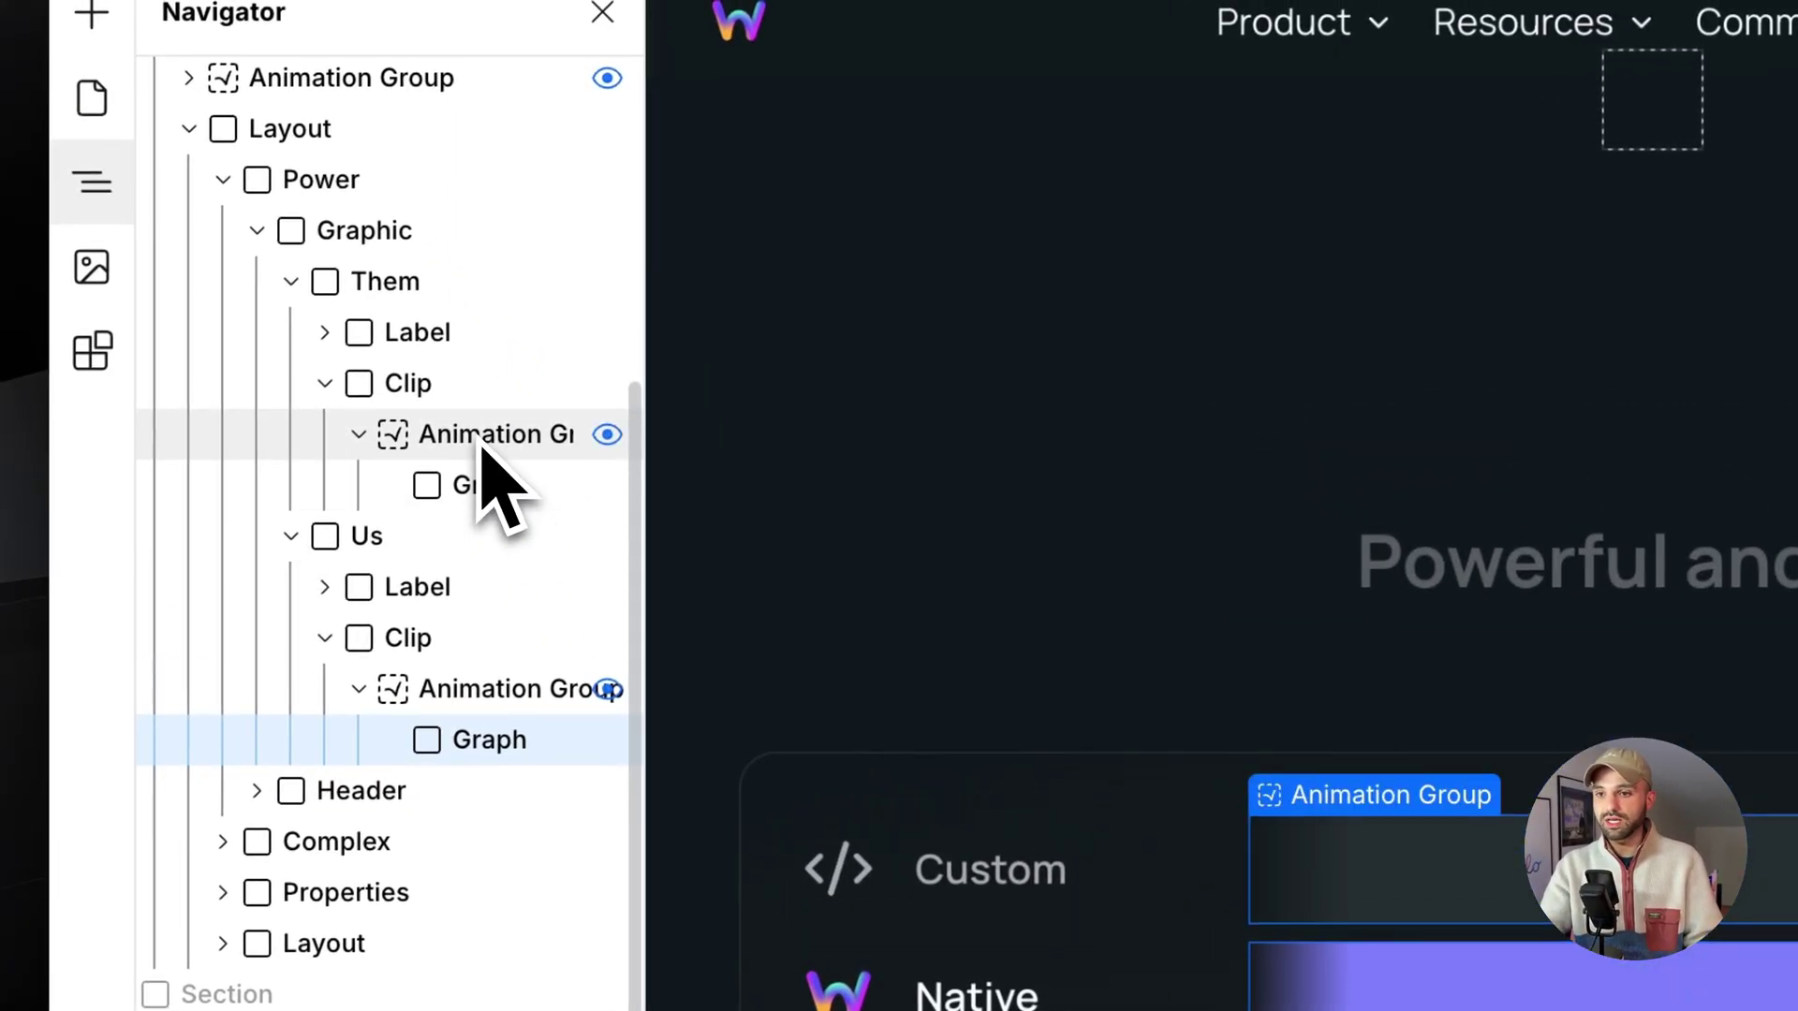
# Step: Change the Them > Clip Animation Group's scroll Subject from Self to Graphic
pyautogui.click(482, 438)
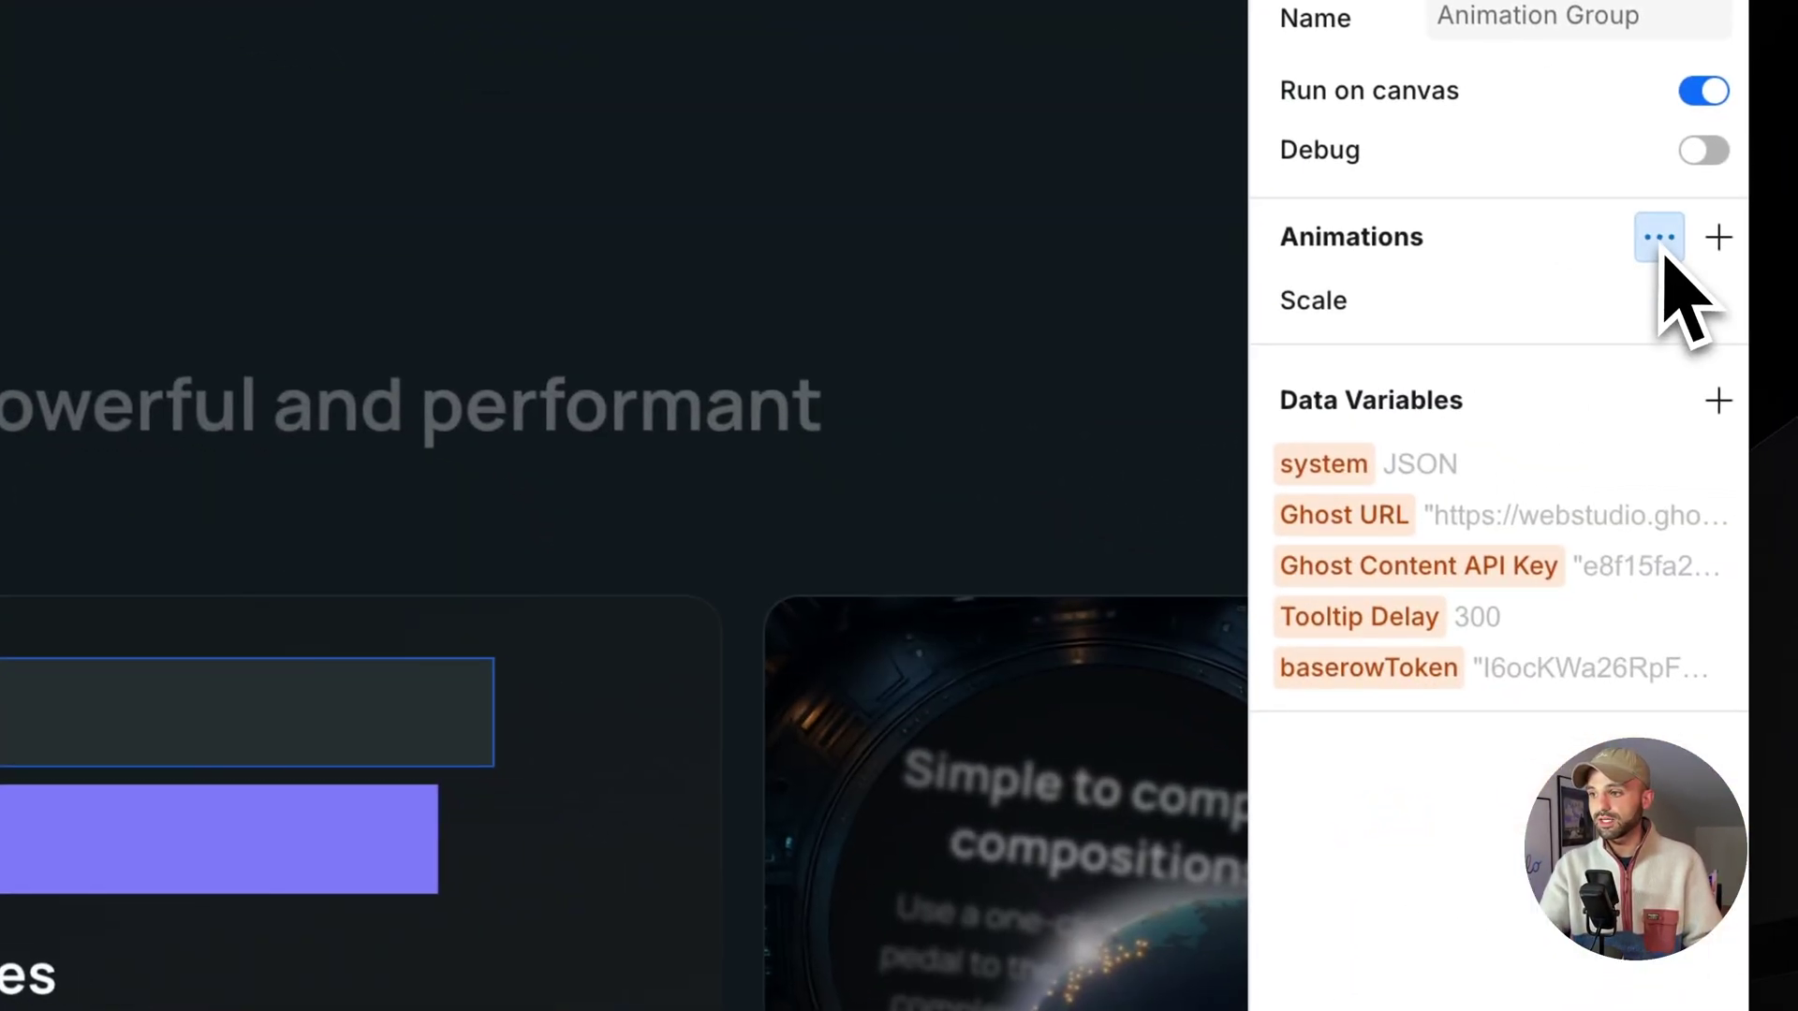
pyautogui.click(1660, 245)
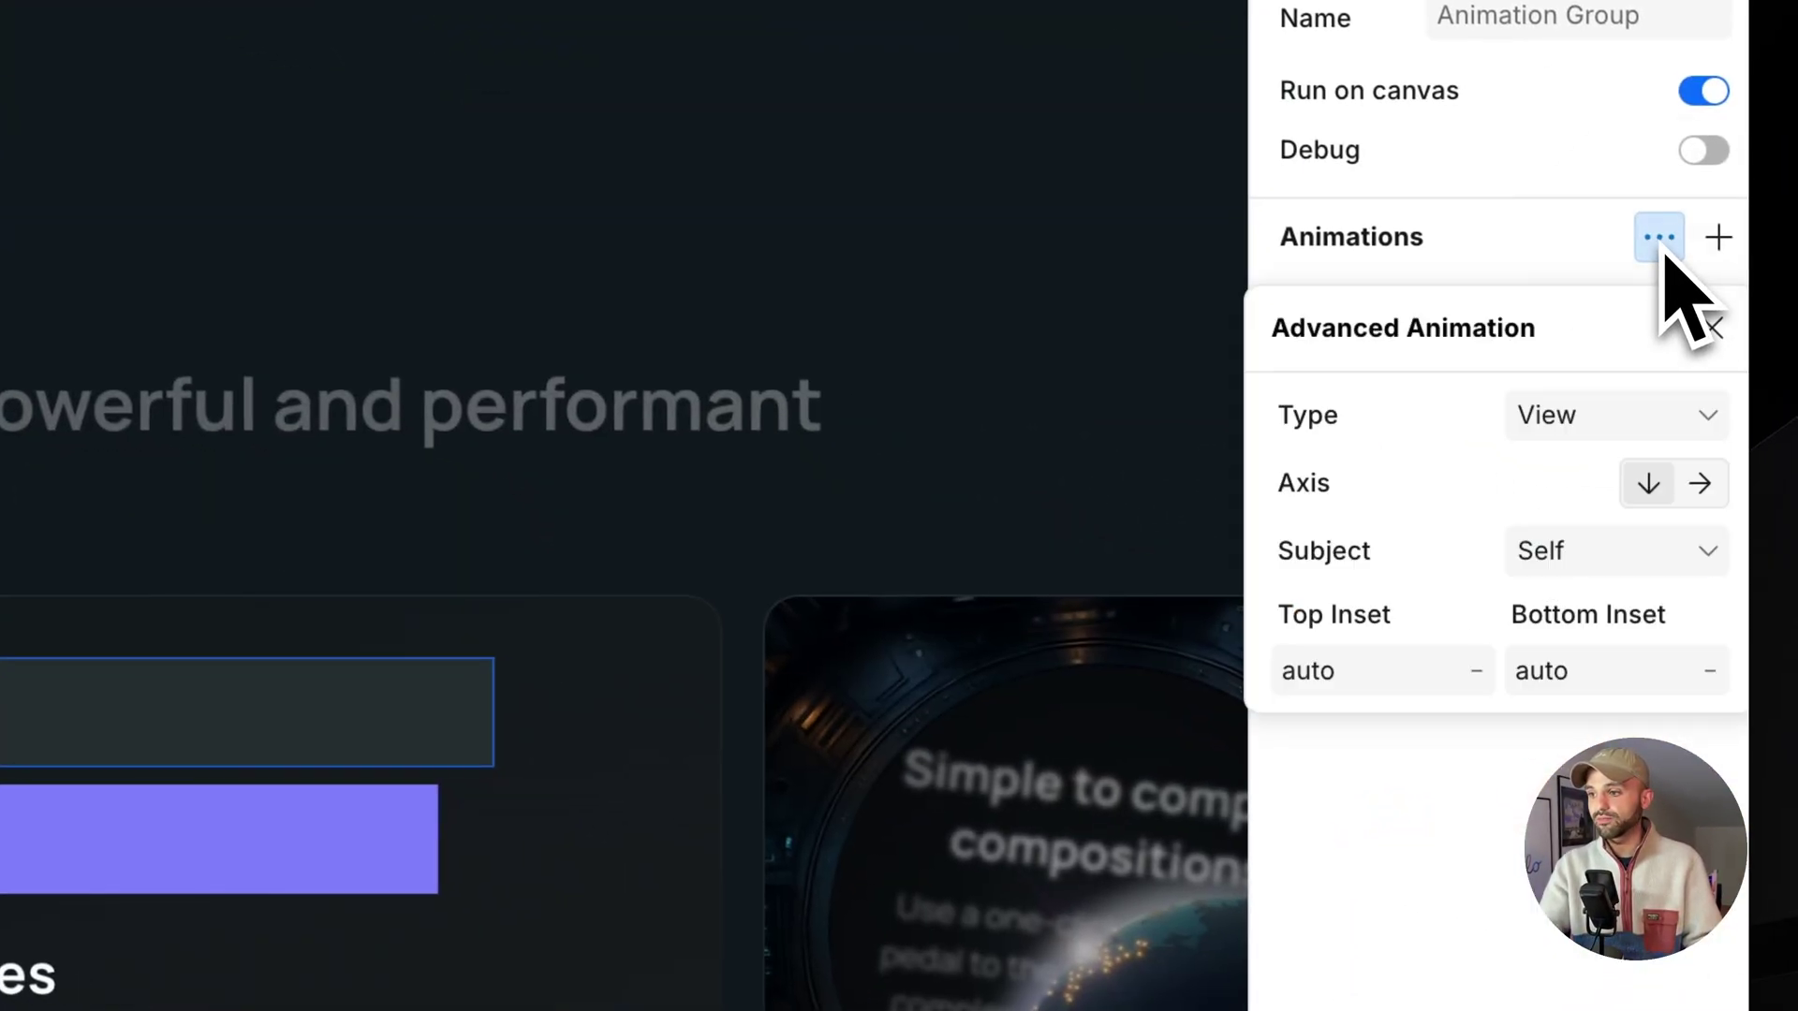
pyautogui.click(1559, 560)
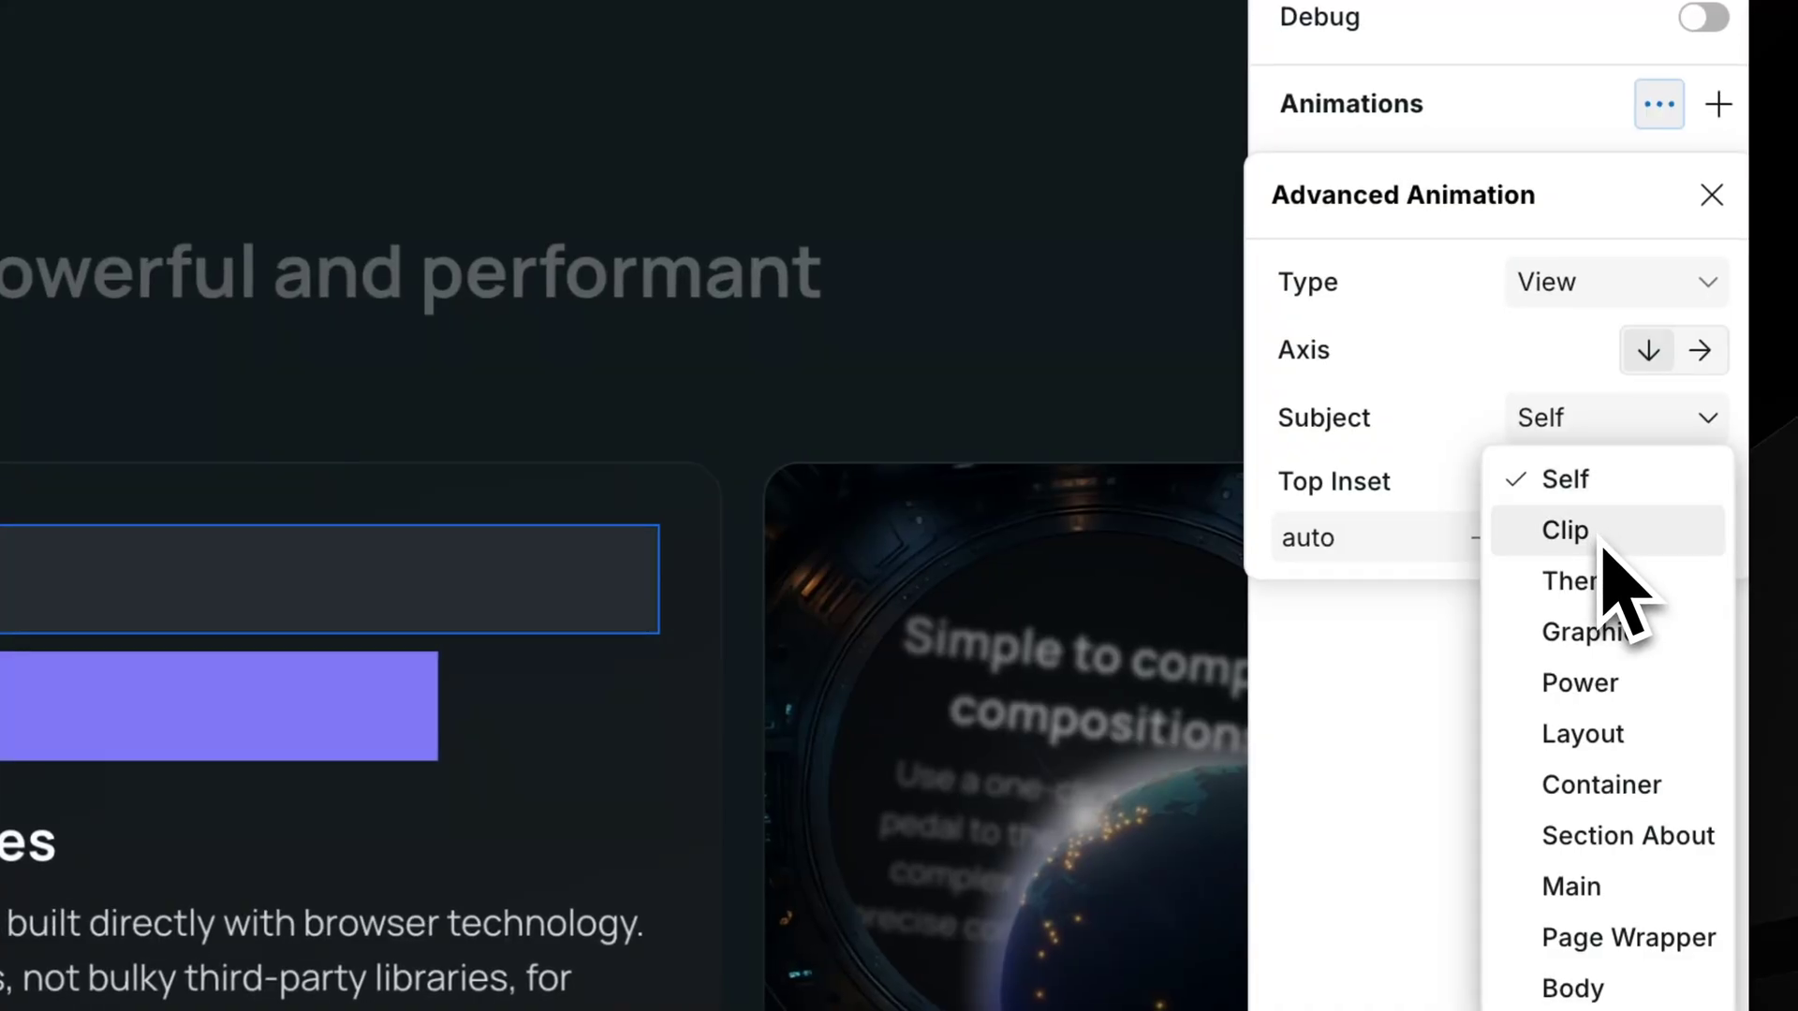
pyautogui.click(1582, 530)
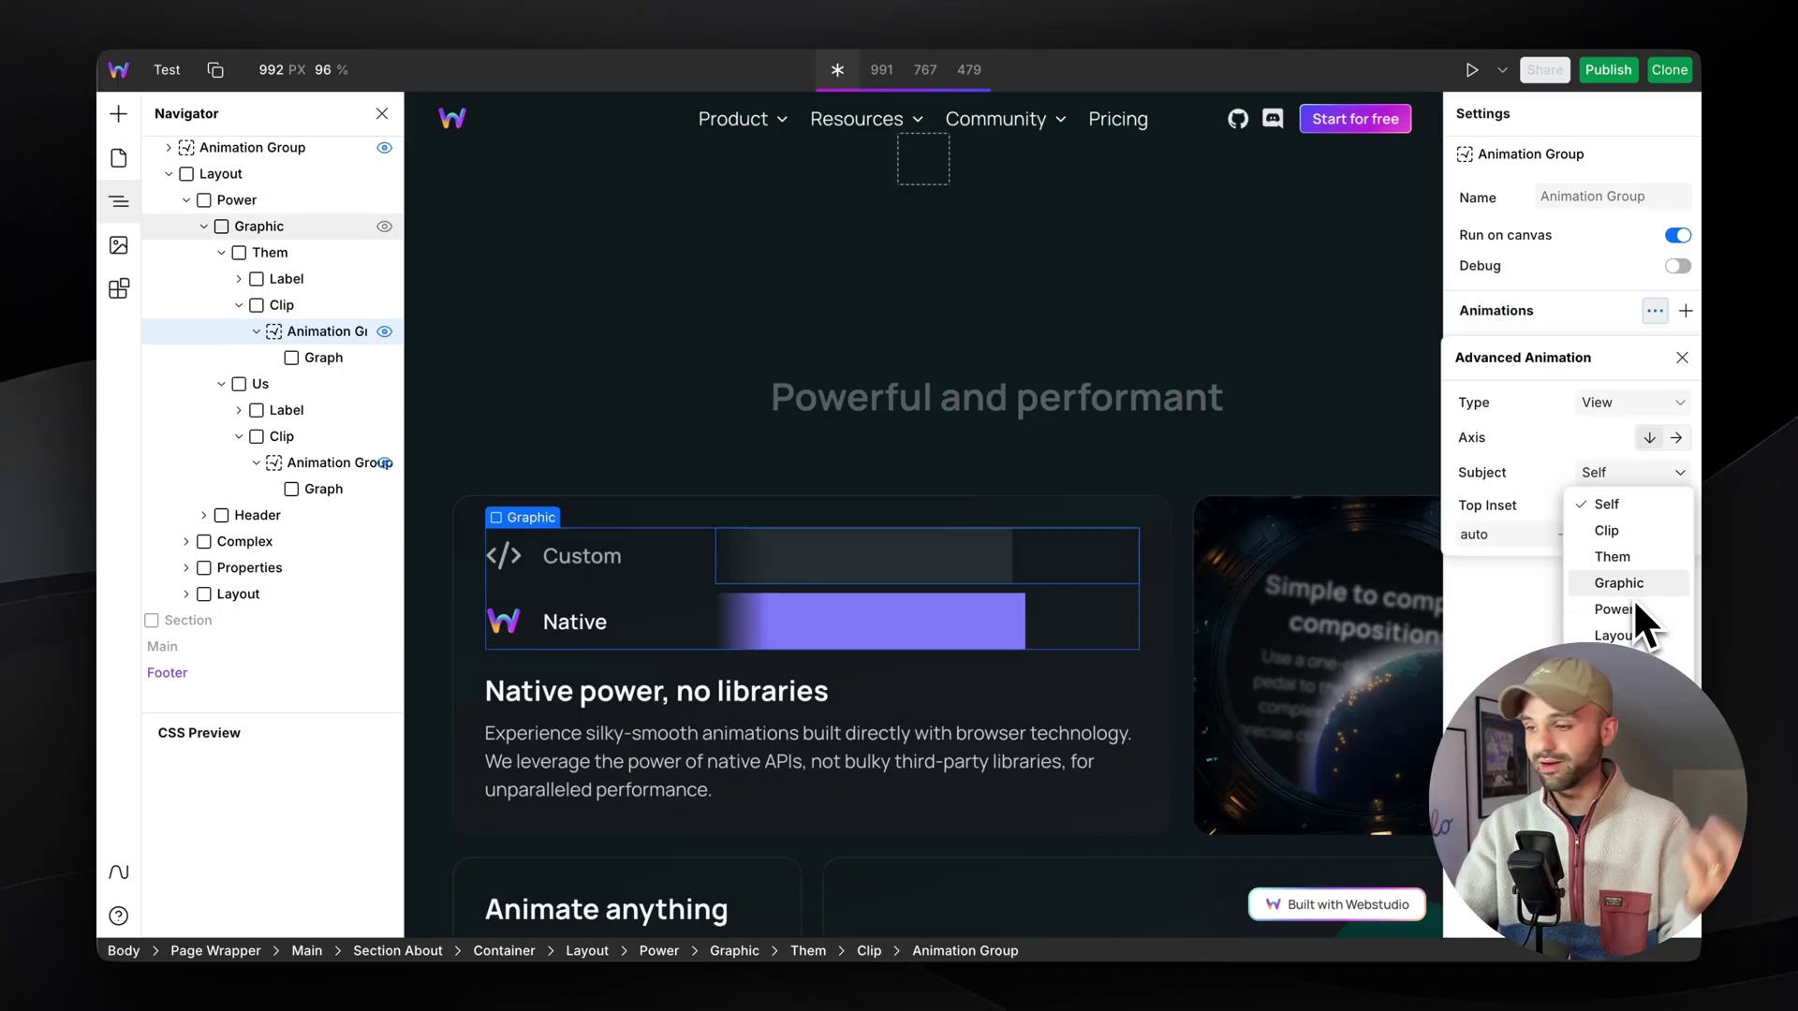
pyautogui.click(1636, 592)
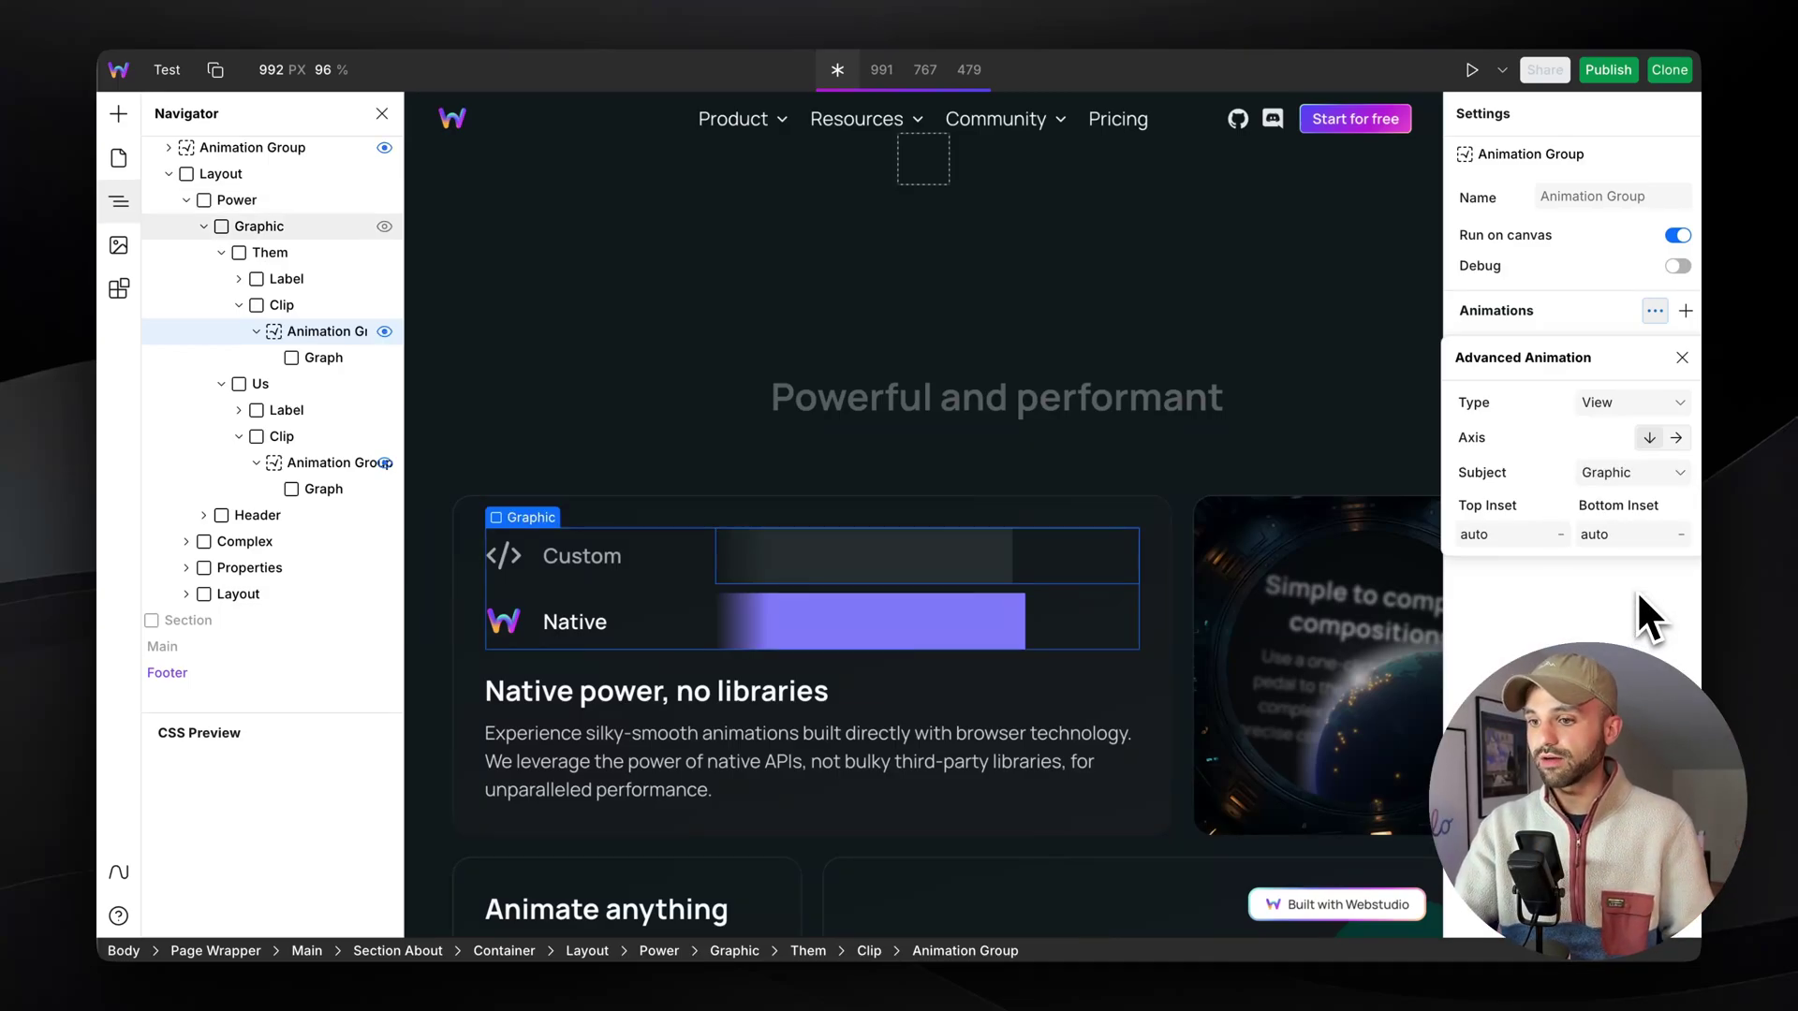
# Step: Switch the Native bar animation group's Subject from Self to Graphic and close the Advanced Animation popover
pyautogui.click(1641, 566)
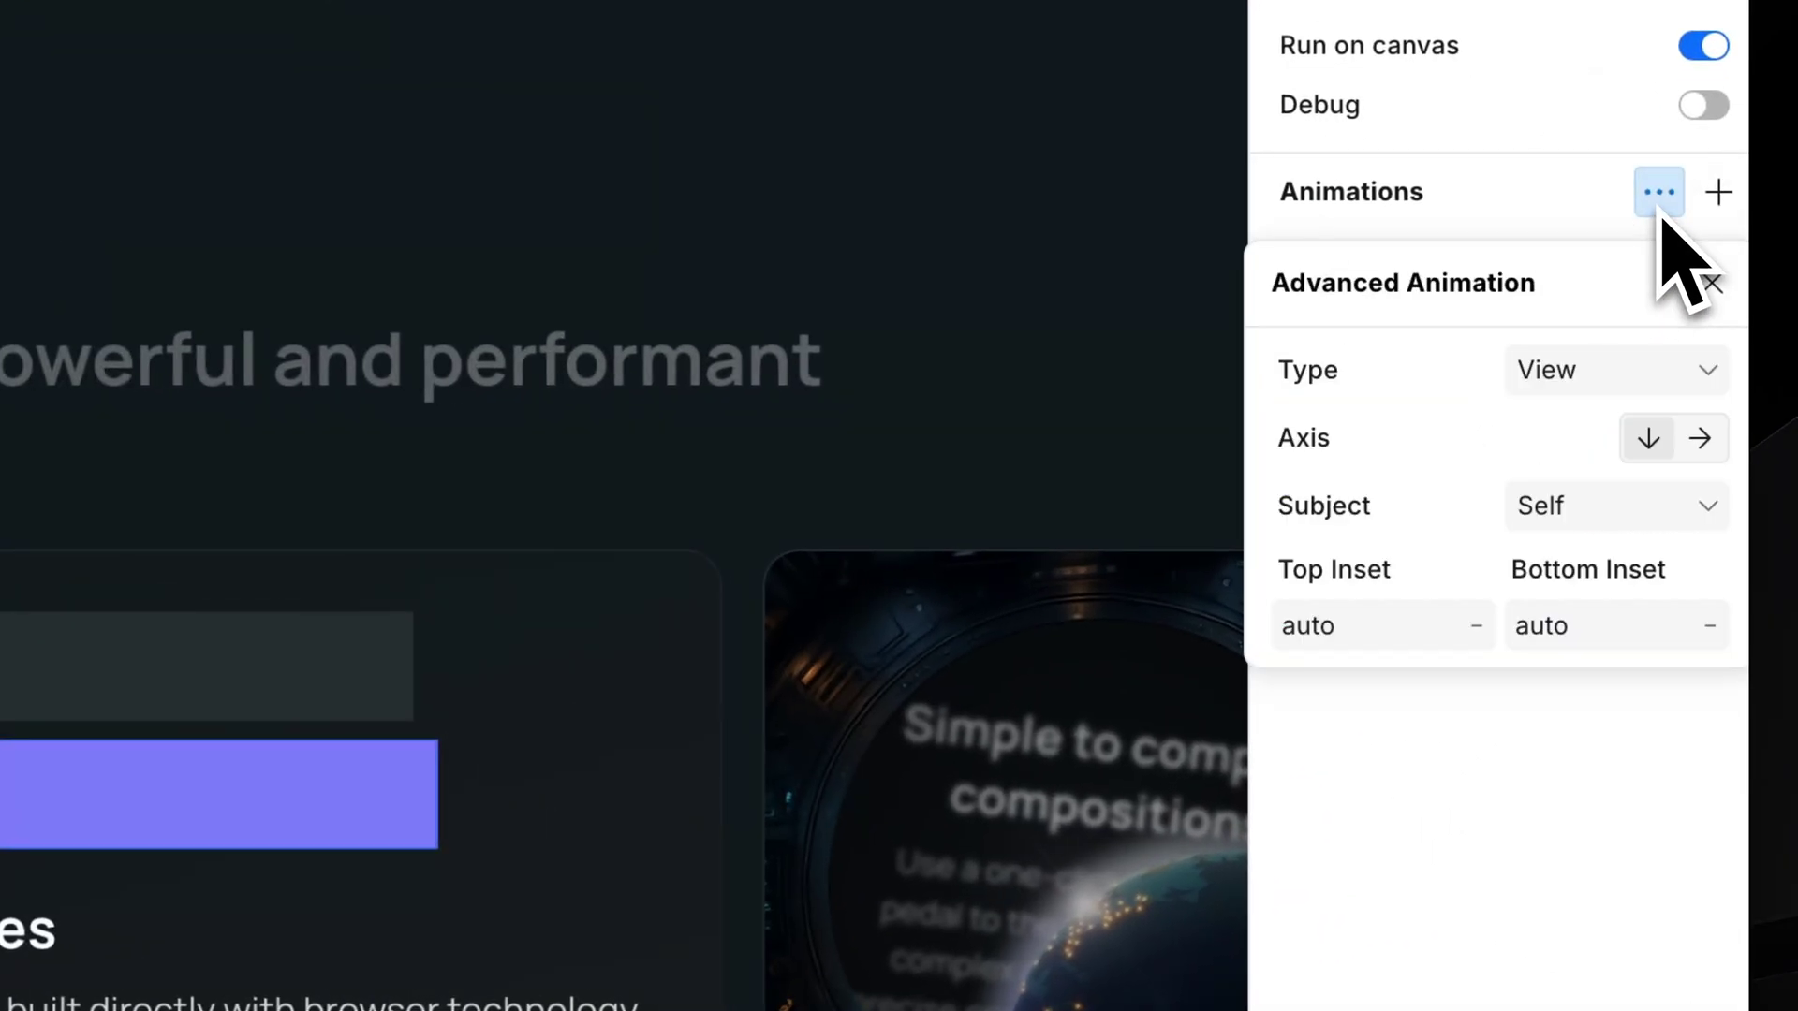
pyautogui.click(1545, 513)
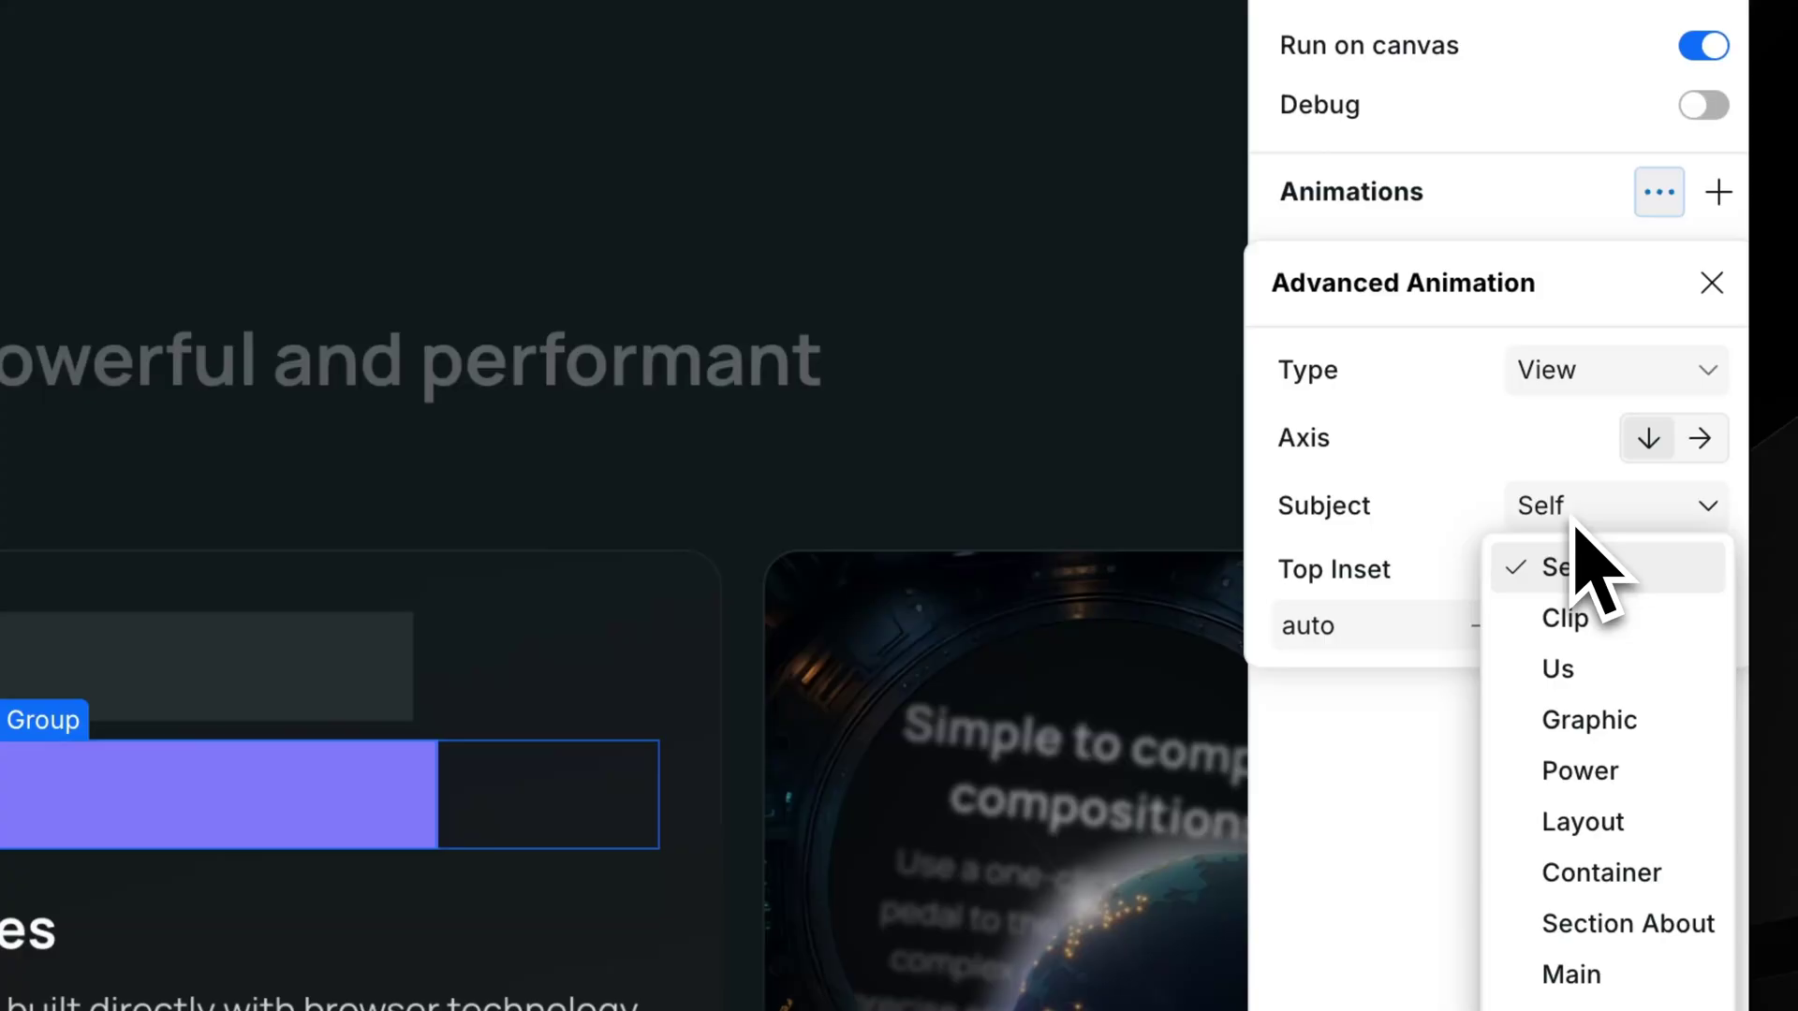
pyautogui.click(1603, 740)
pyautogui.click(1592, 815)
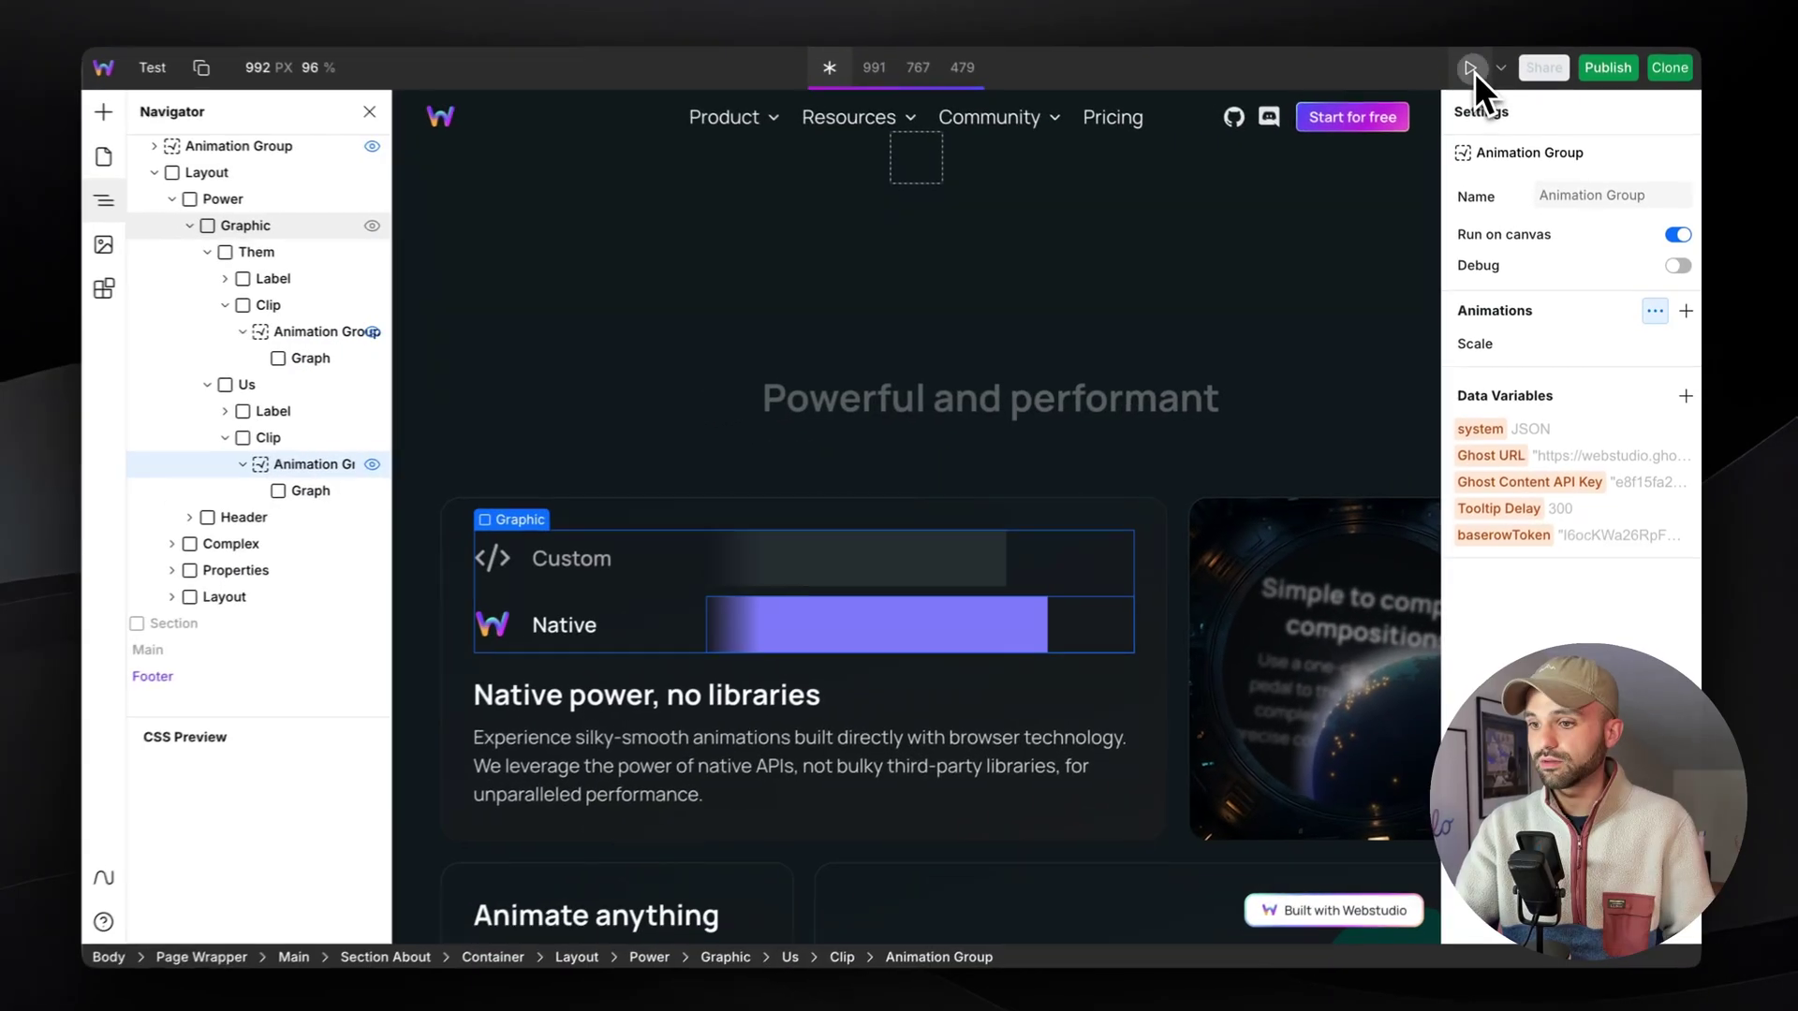
# Step: Preview the page and scroll down to the Custom/Native bars and back to watch them animate
pyautogui.click(1472, 68)
pyautogui.scroll(5, 1087, 536)
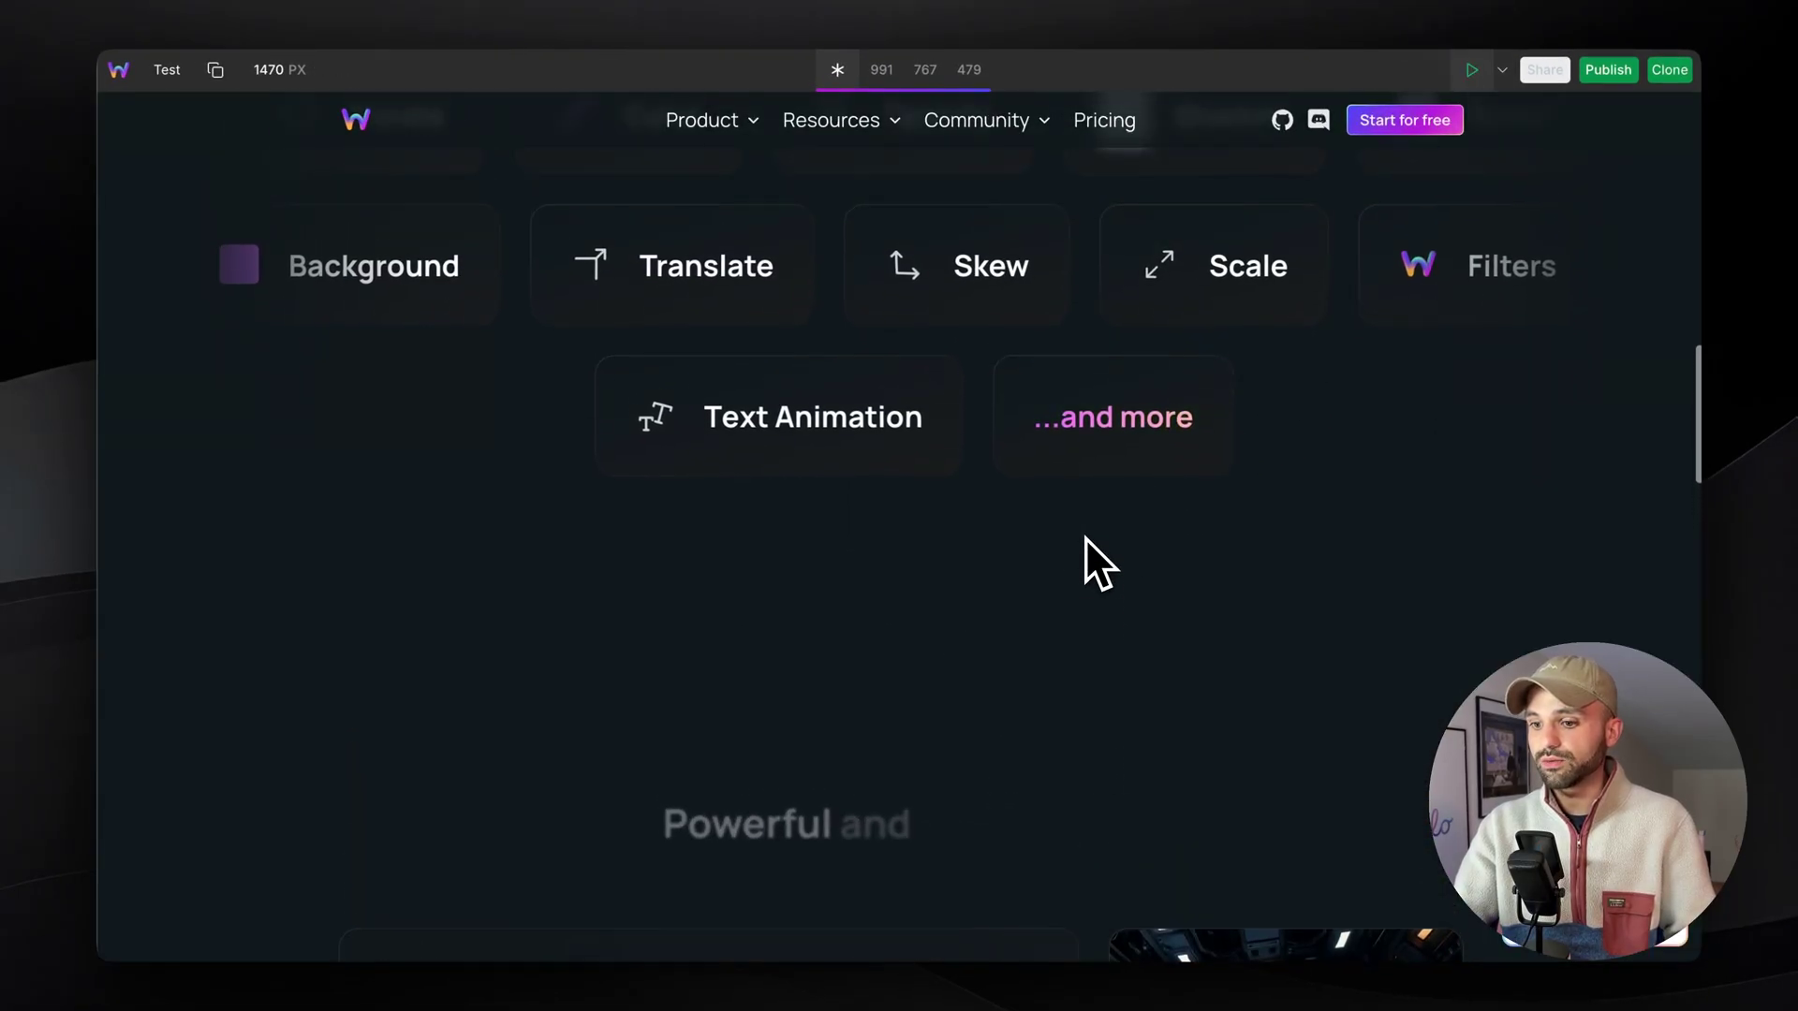
pyautogui.scroll(-5, 1086, 538)
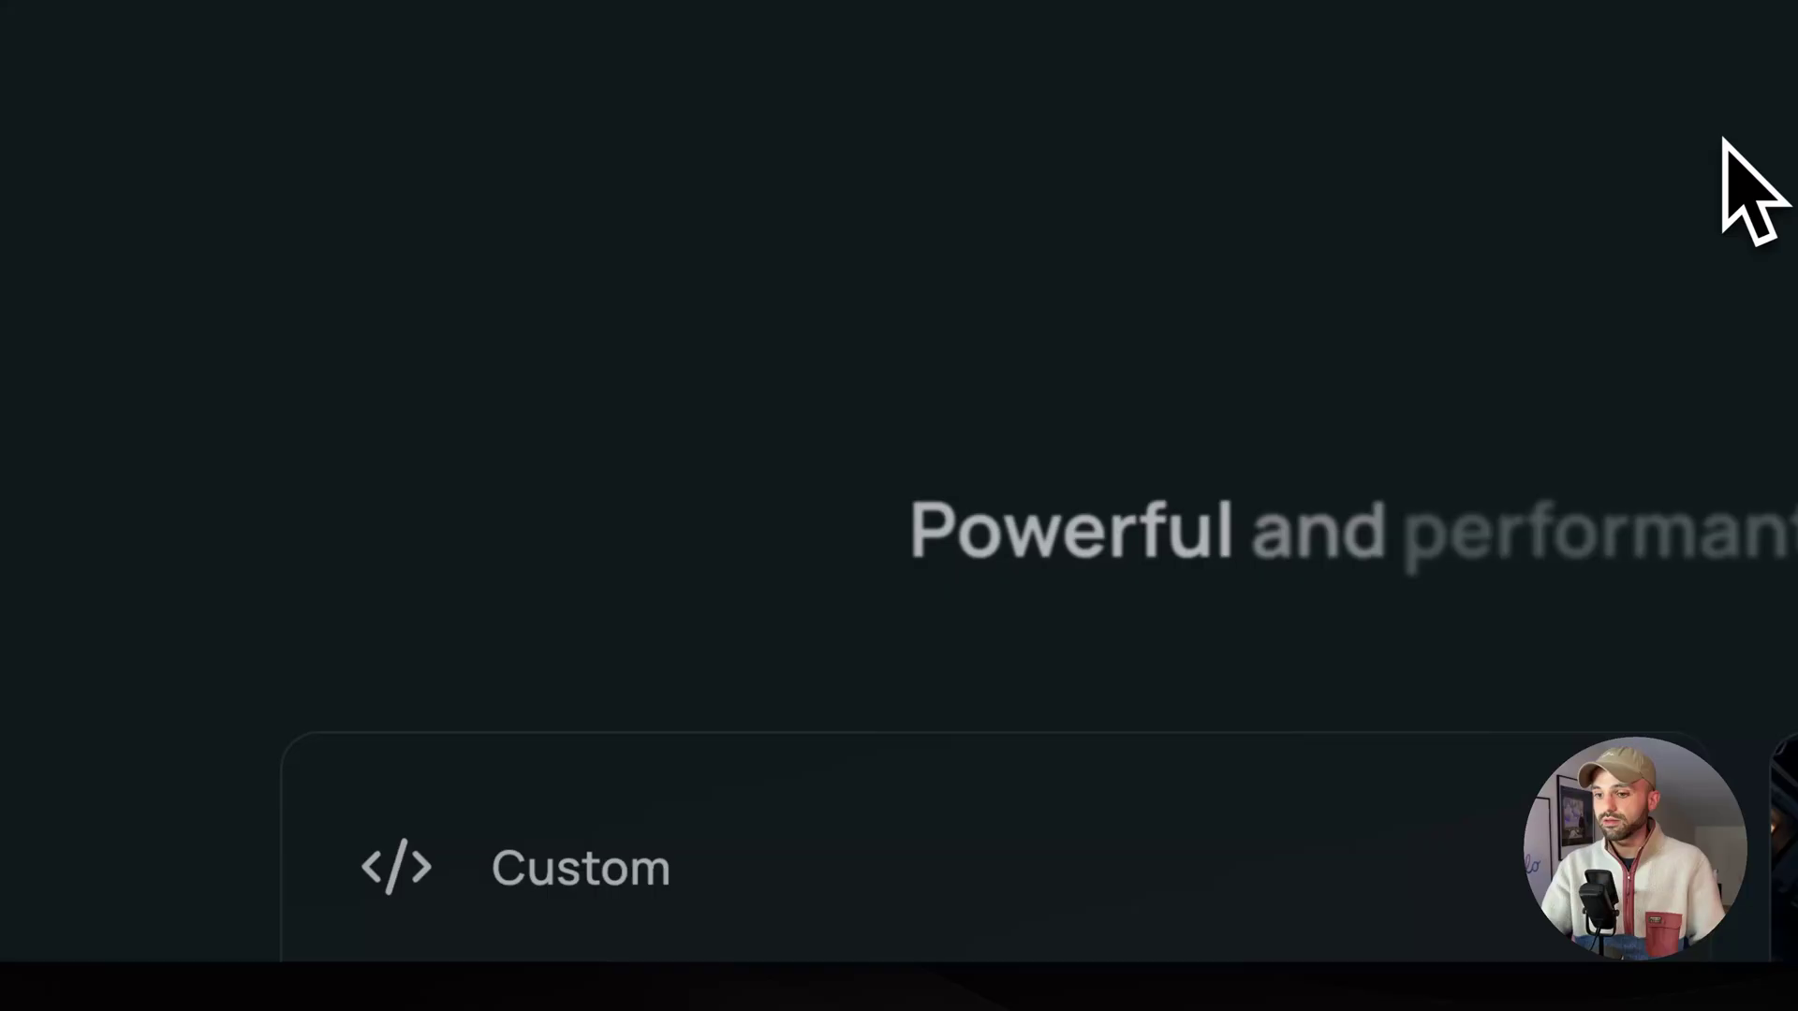
pyautogui.scroll(-3, 1728, 139)
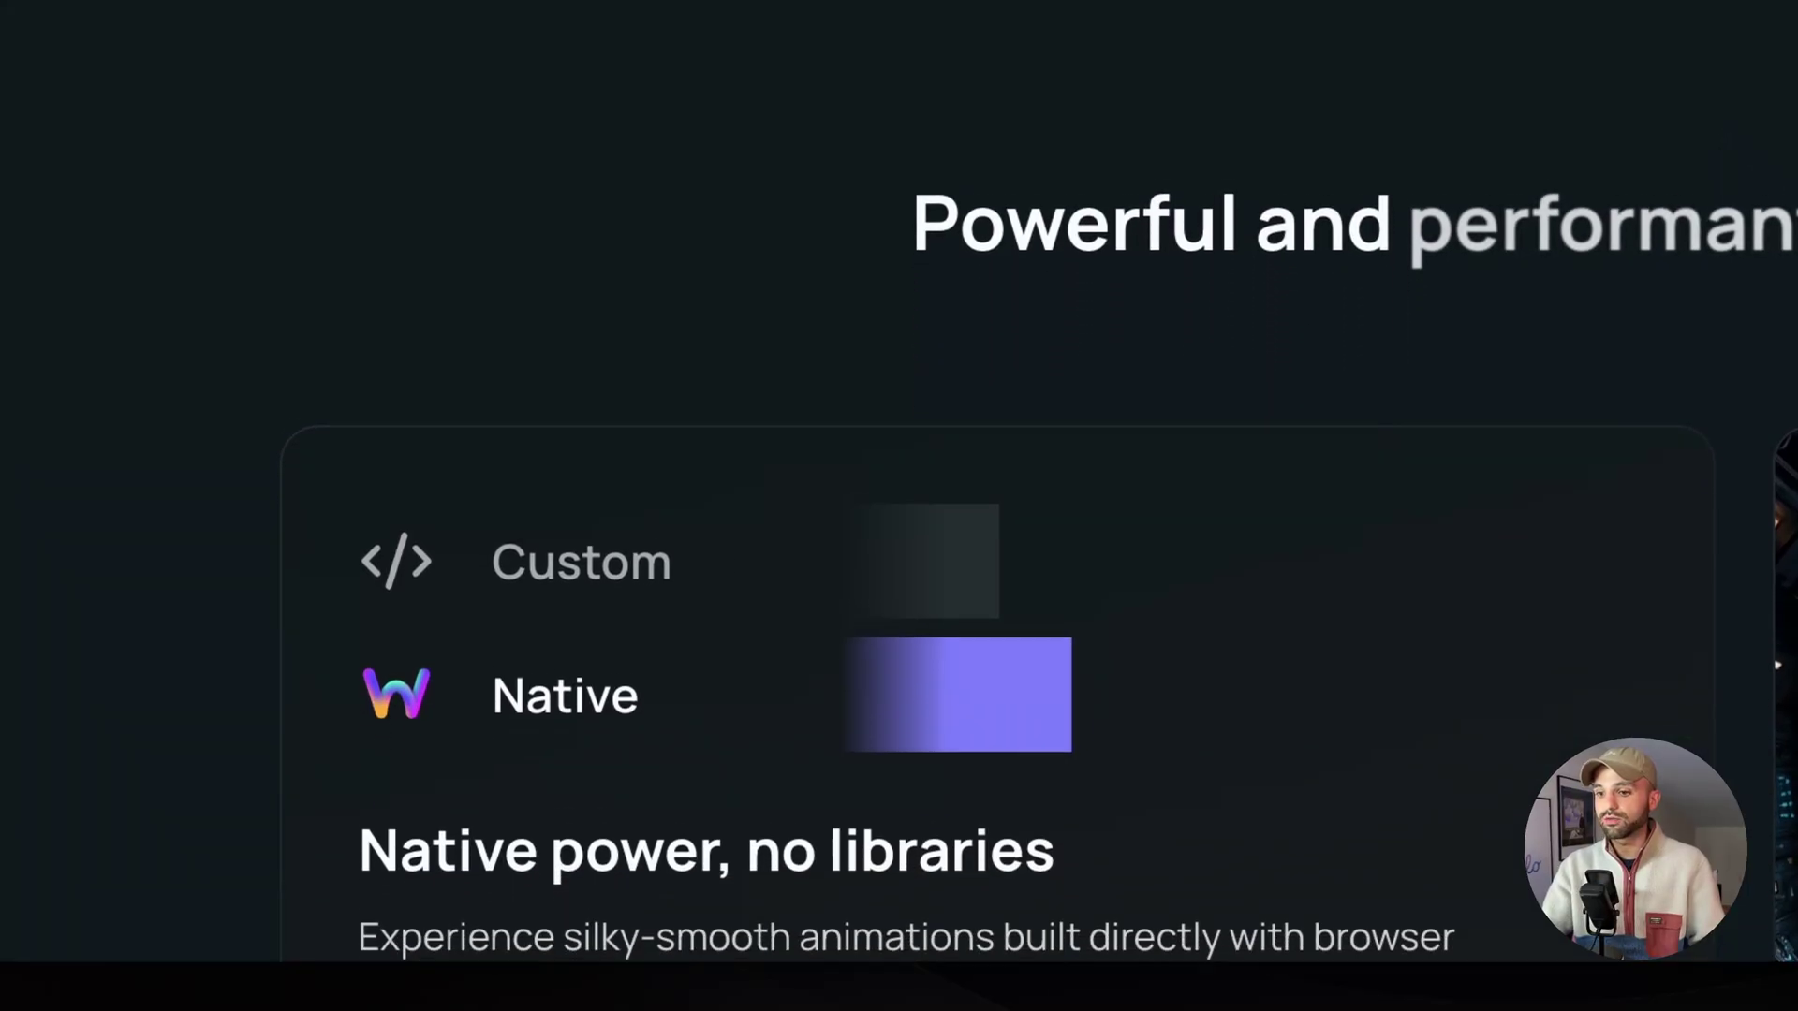
pyautogui.scroll(-4, 1728, 138)
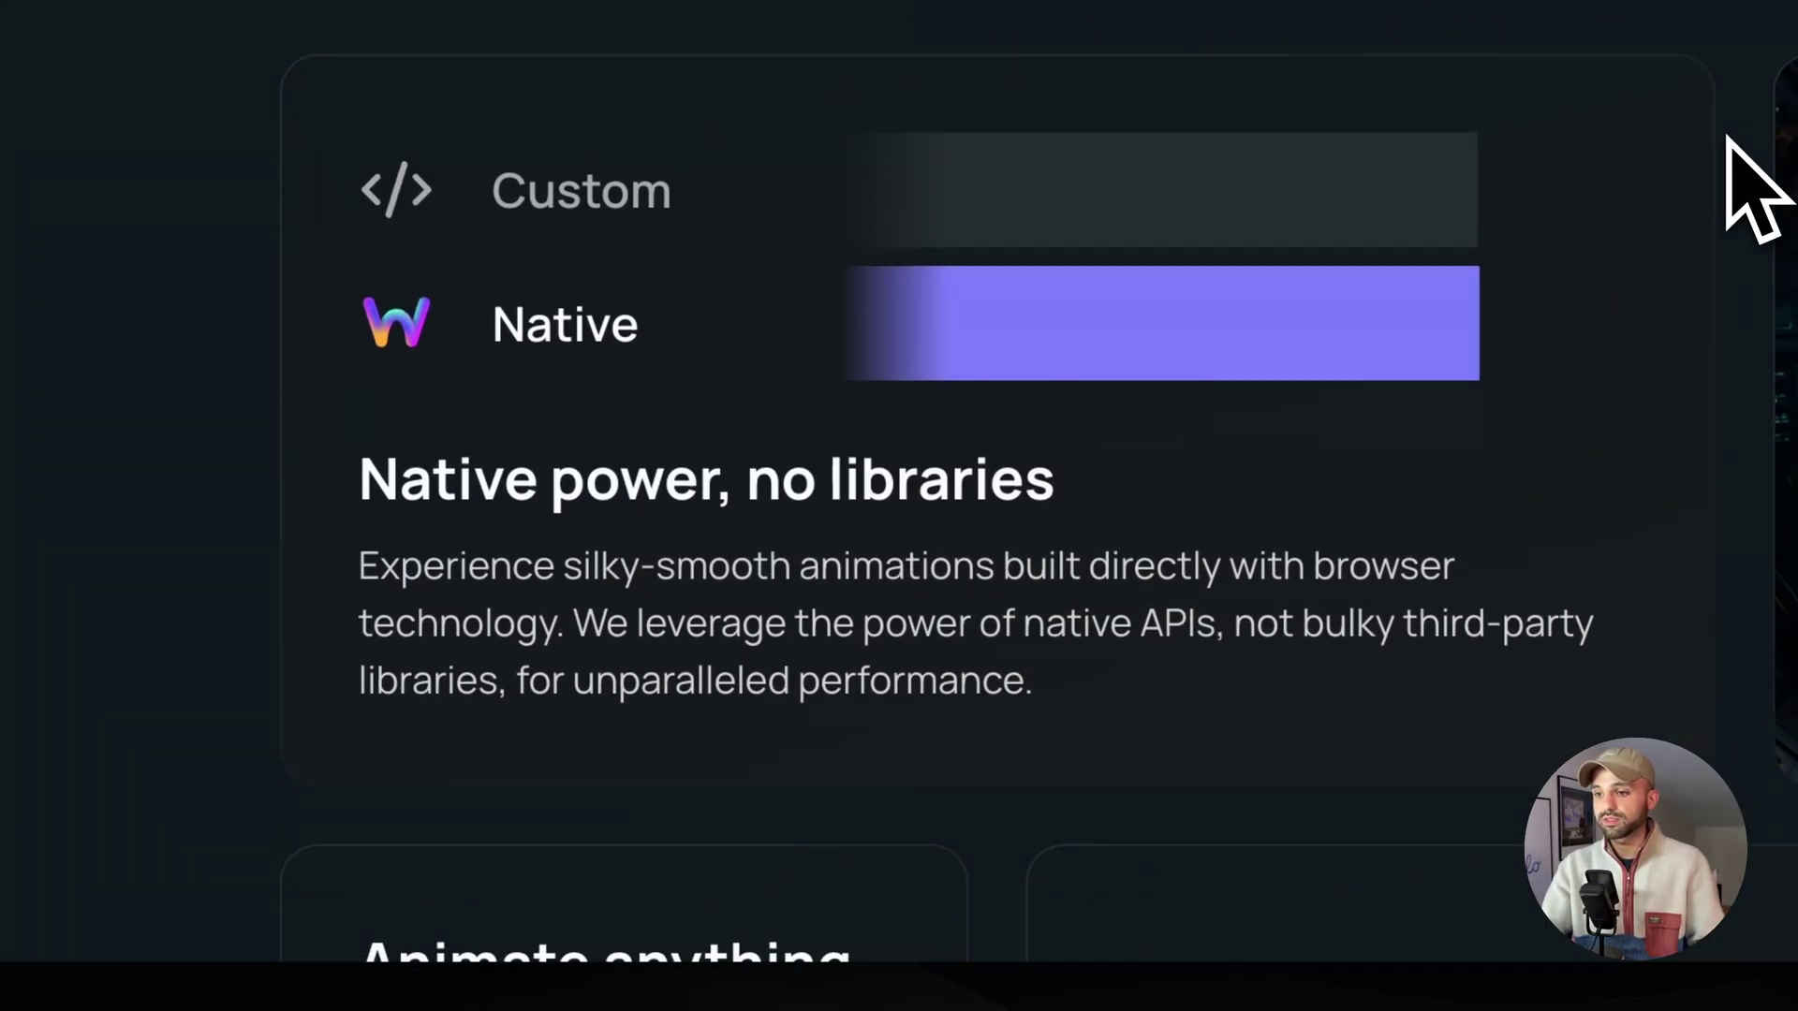
pyautogui.scroll(1, 1727, 139)
pyautogui.scroll(2, 1731, 150)
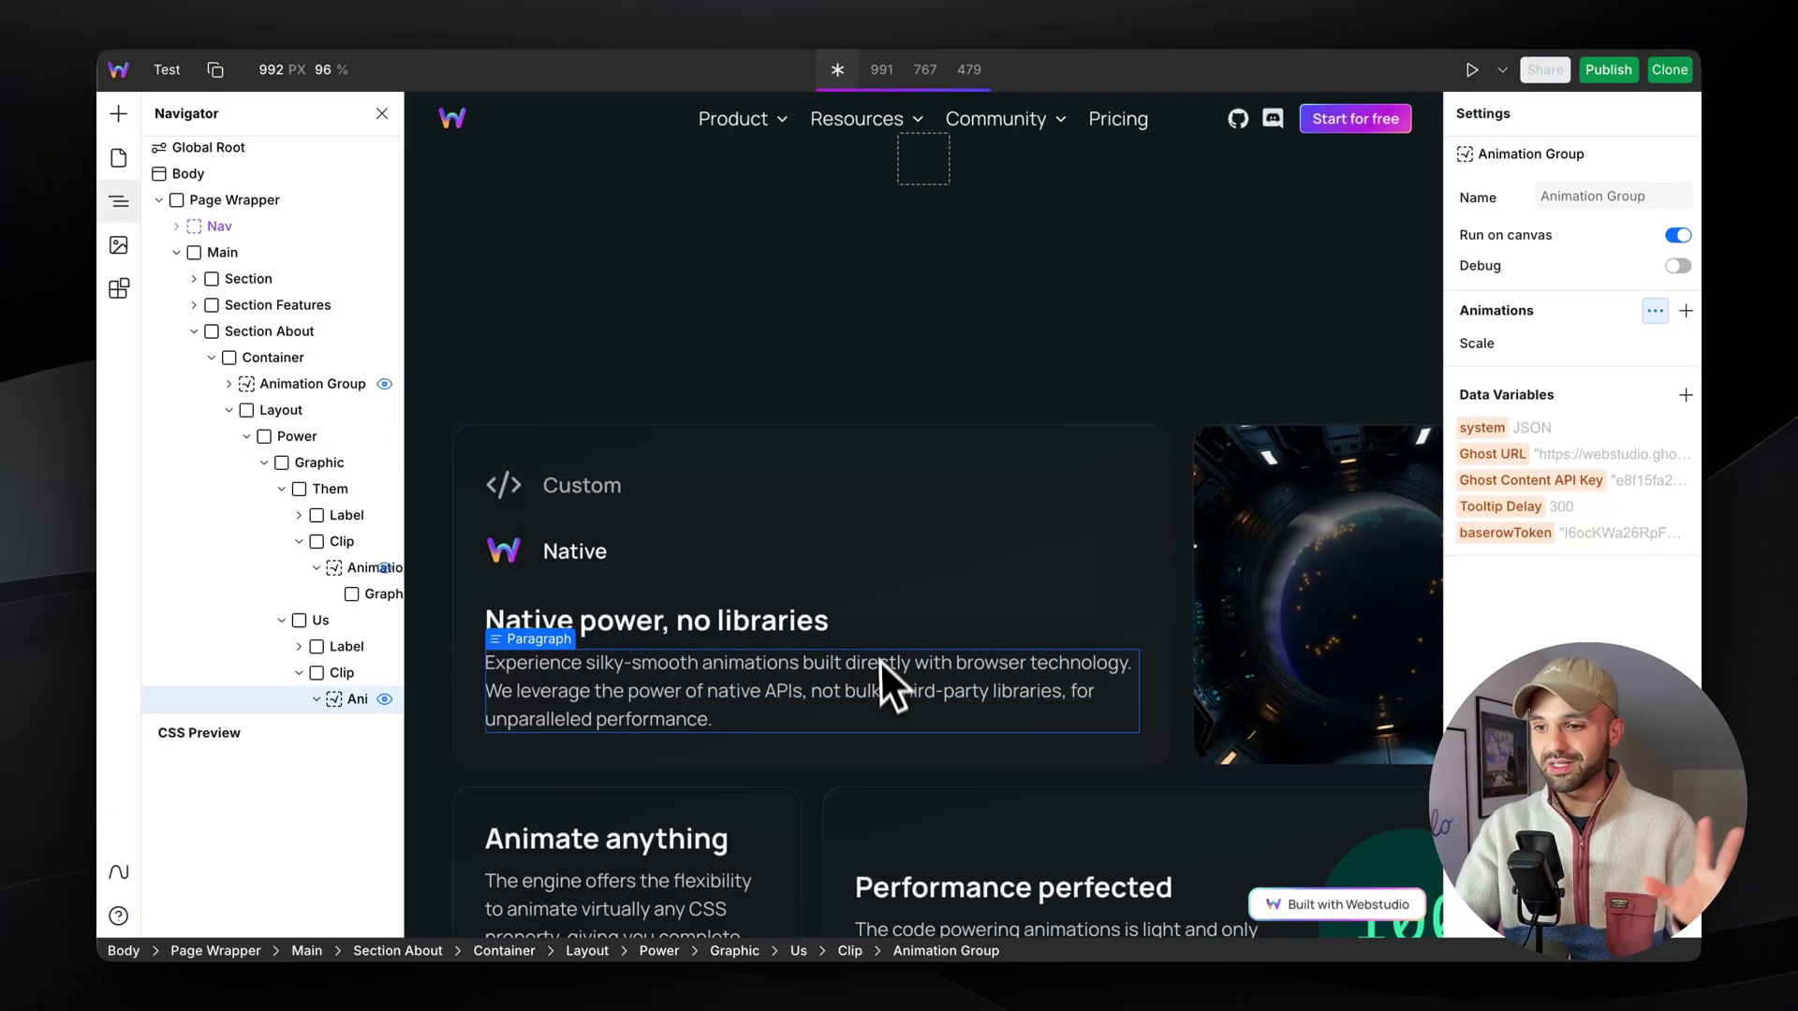
# Step: Set the Custom bar animation group's Scale animation easing to linear
pyautogui.scroll(1, 865, 709)
pyautogui.click(789, 603)
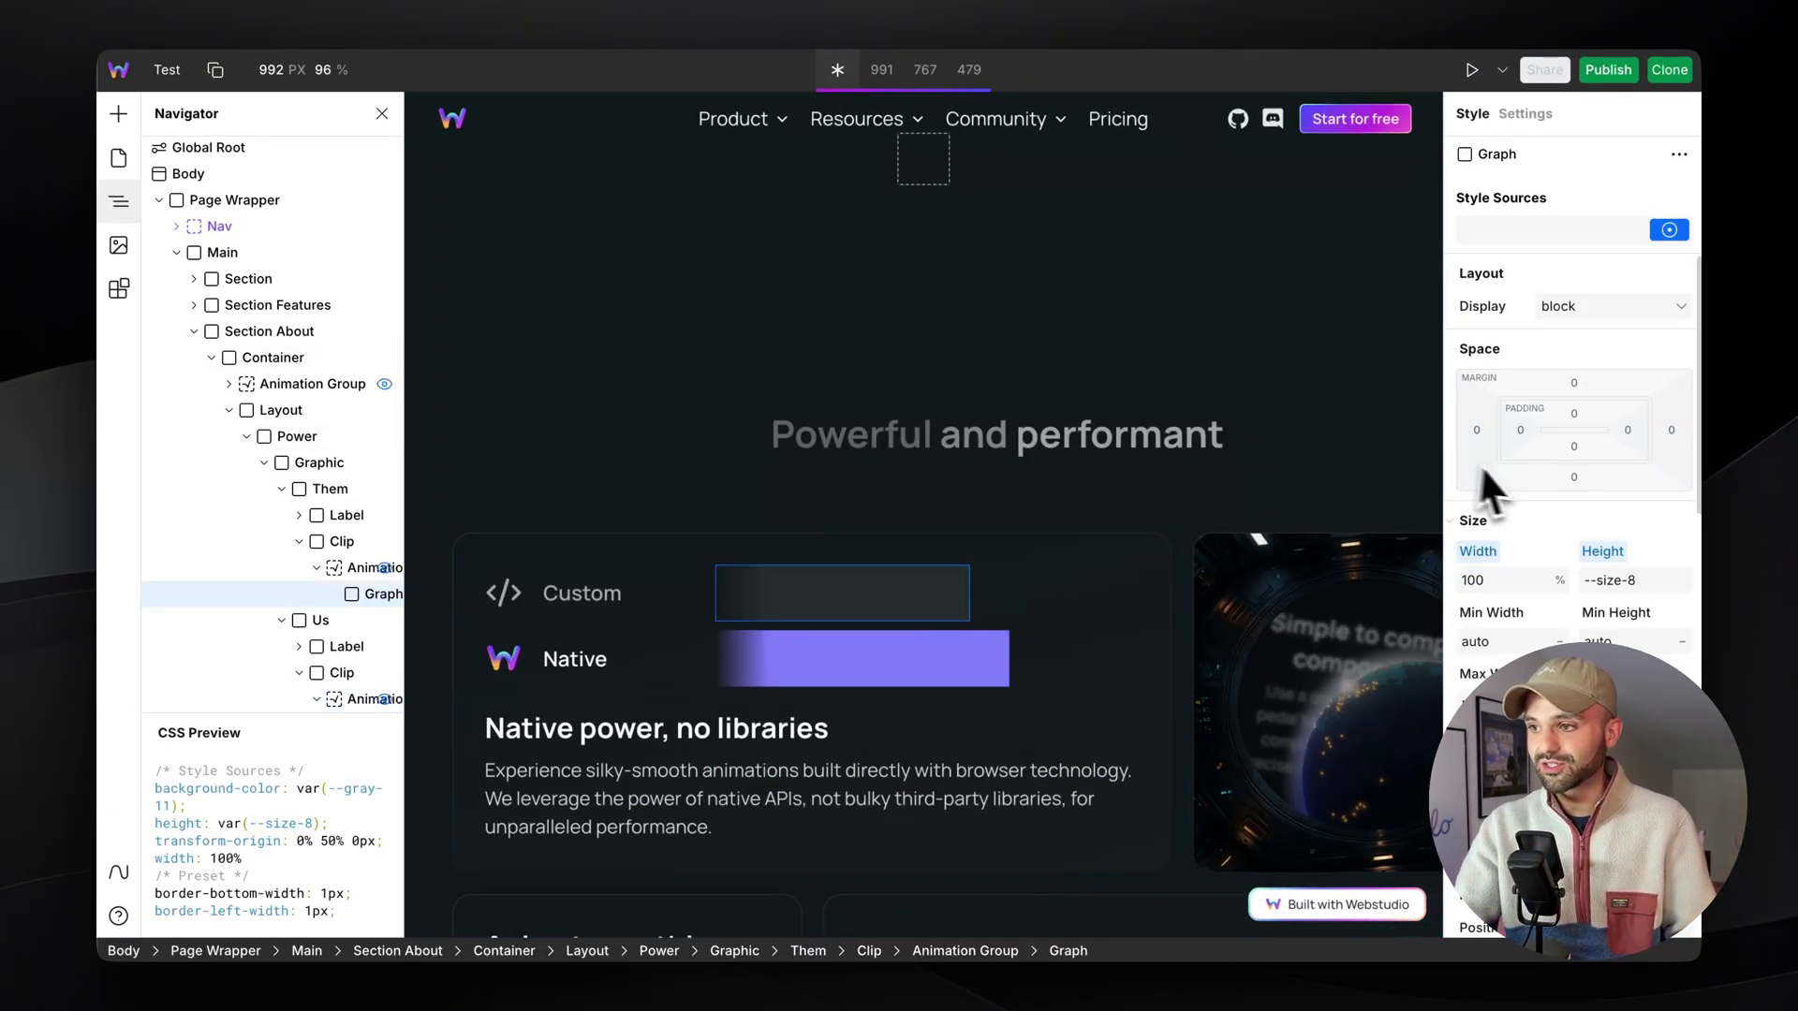
pyautogui.scroll(-2, 281, 492)
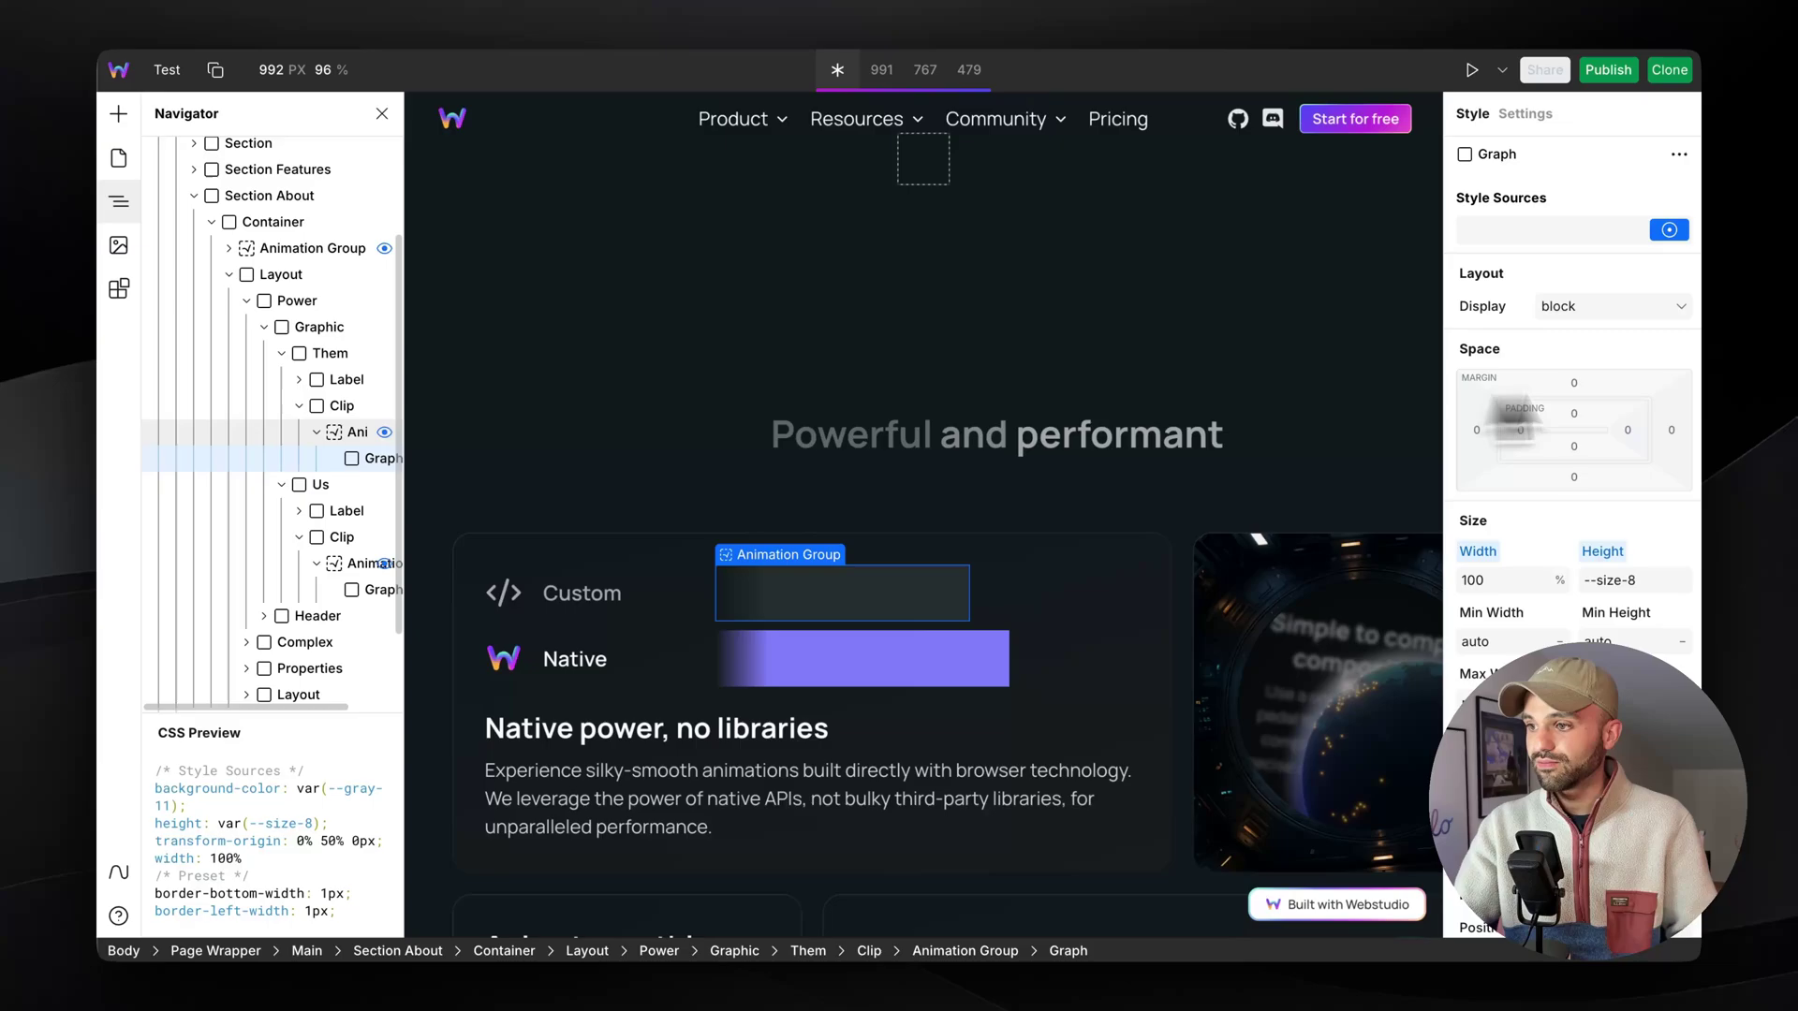
pyautogui.click(351, 432)
pyautogui.click(1580, 349)
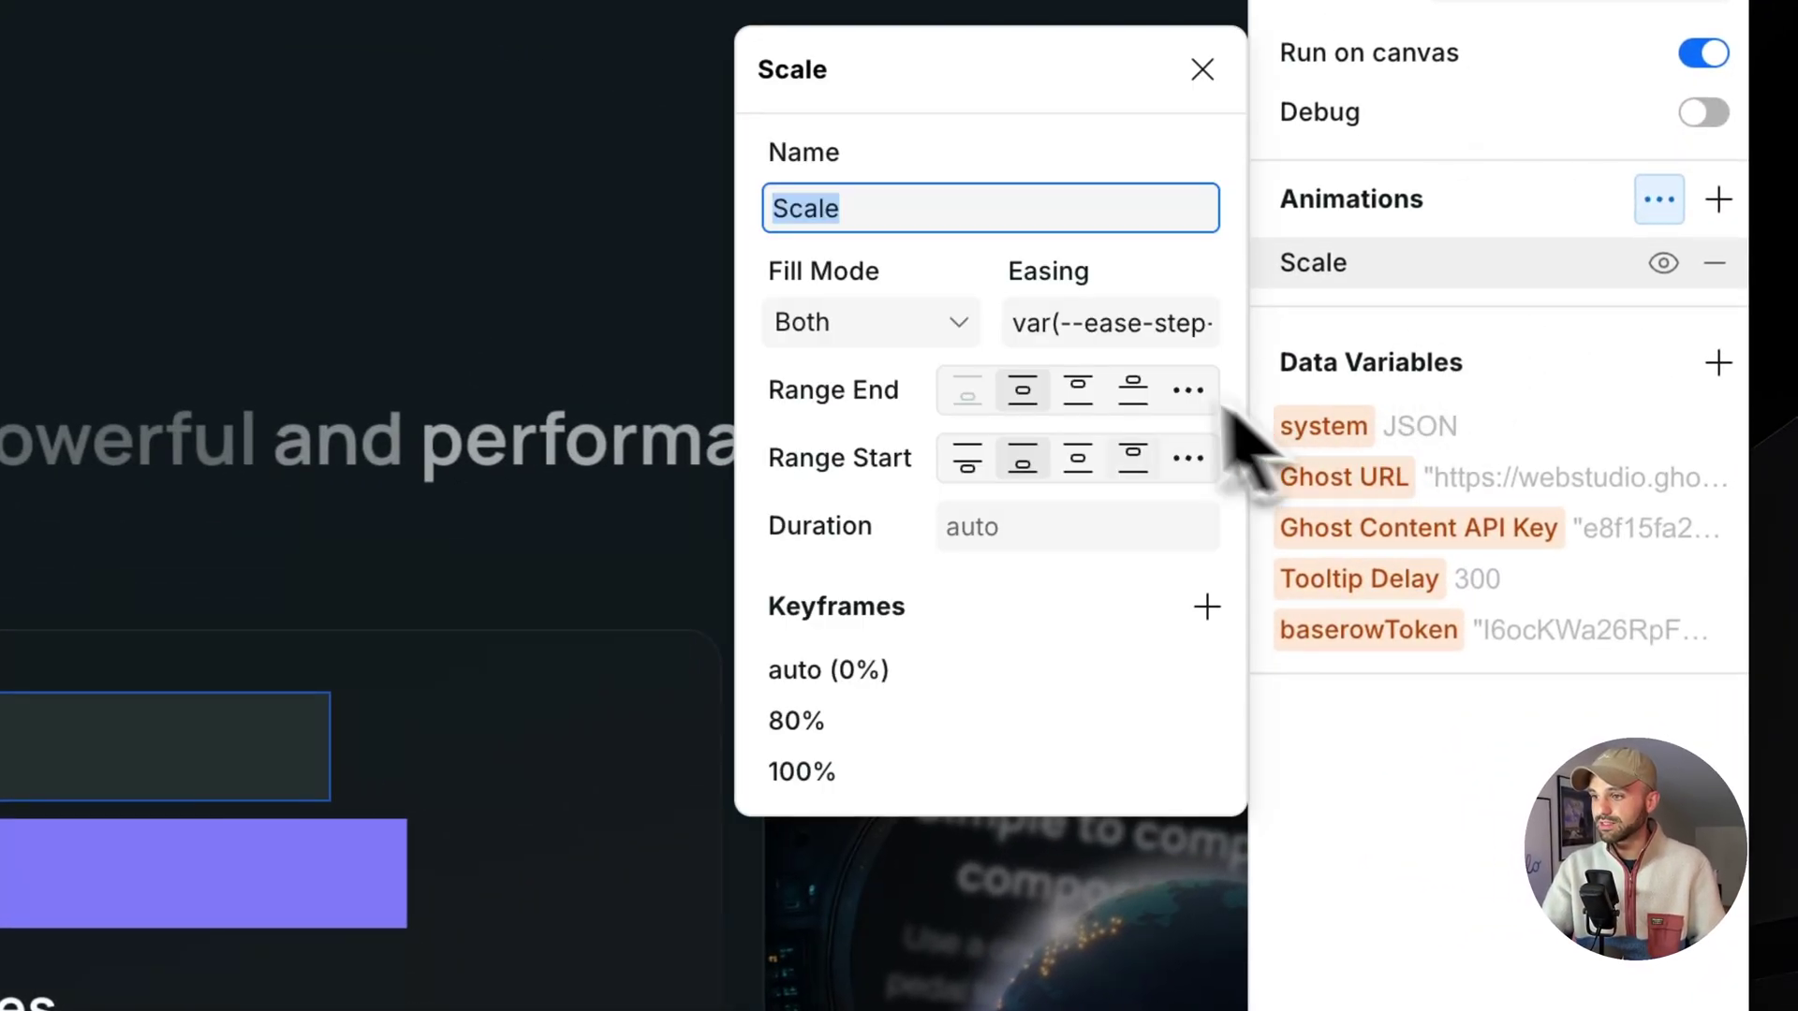
pyautogui.click(1113, 330)
pyautogui.write('likner')
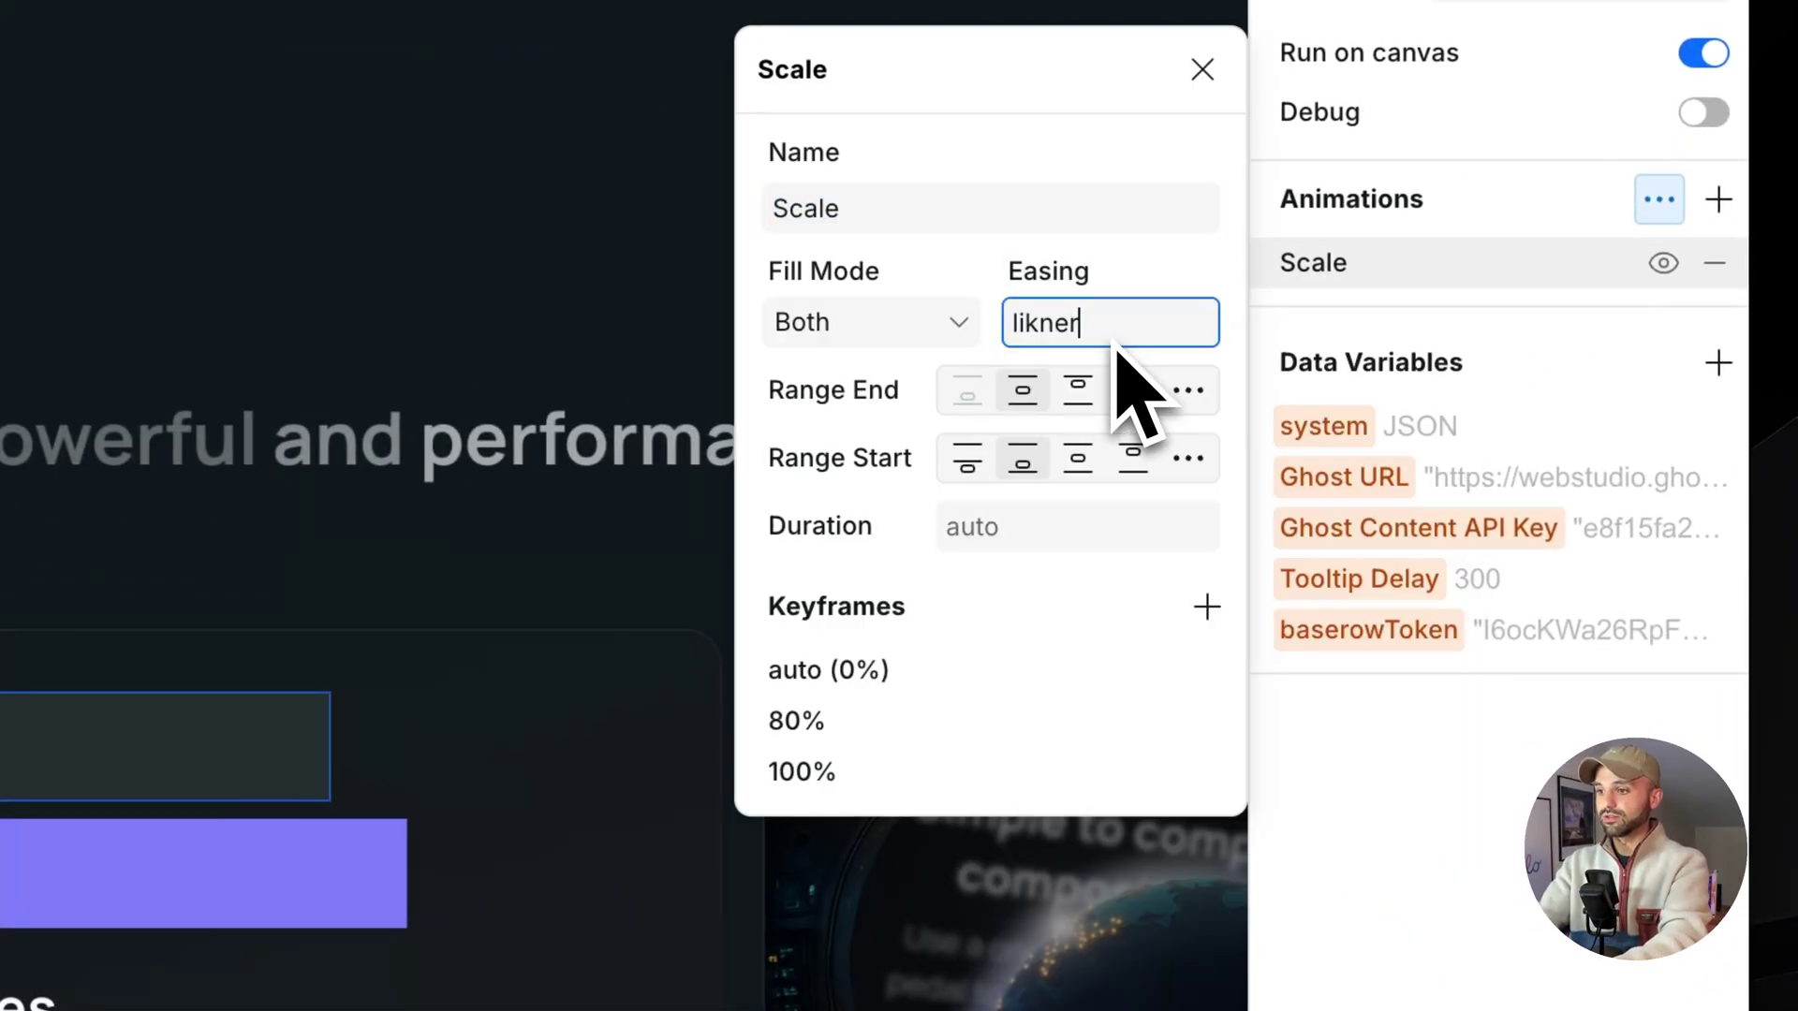
pyautogui.press('BackSpace')
pyautogui.press('BackSpace')
pyautogui.write('near')
pyautogui.press('Return')
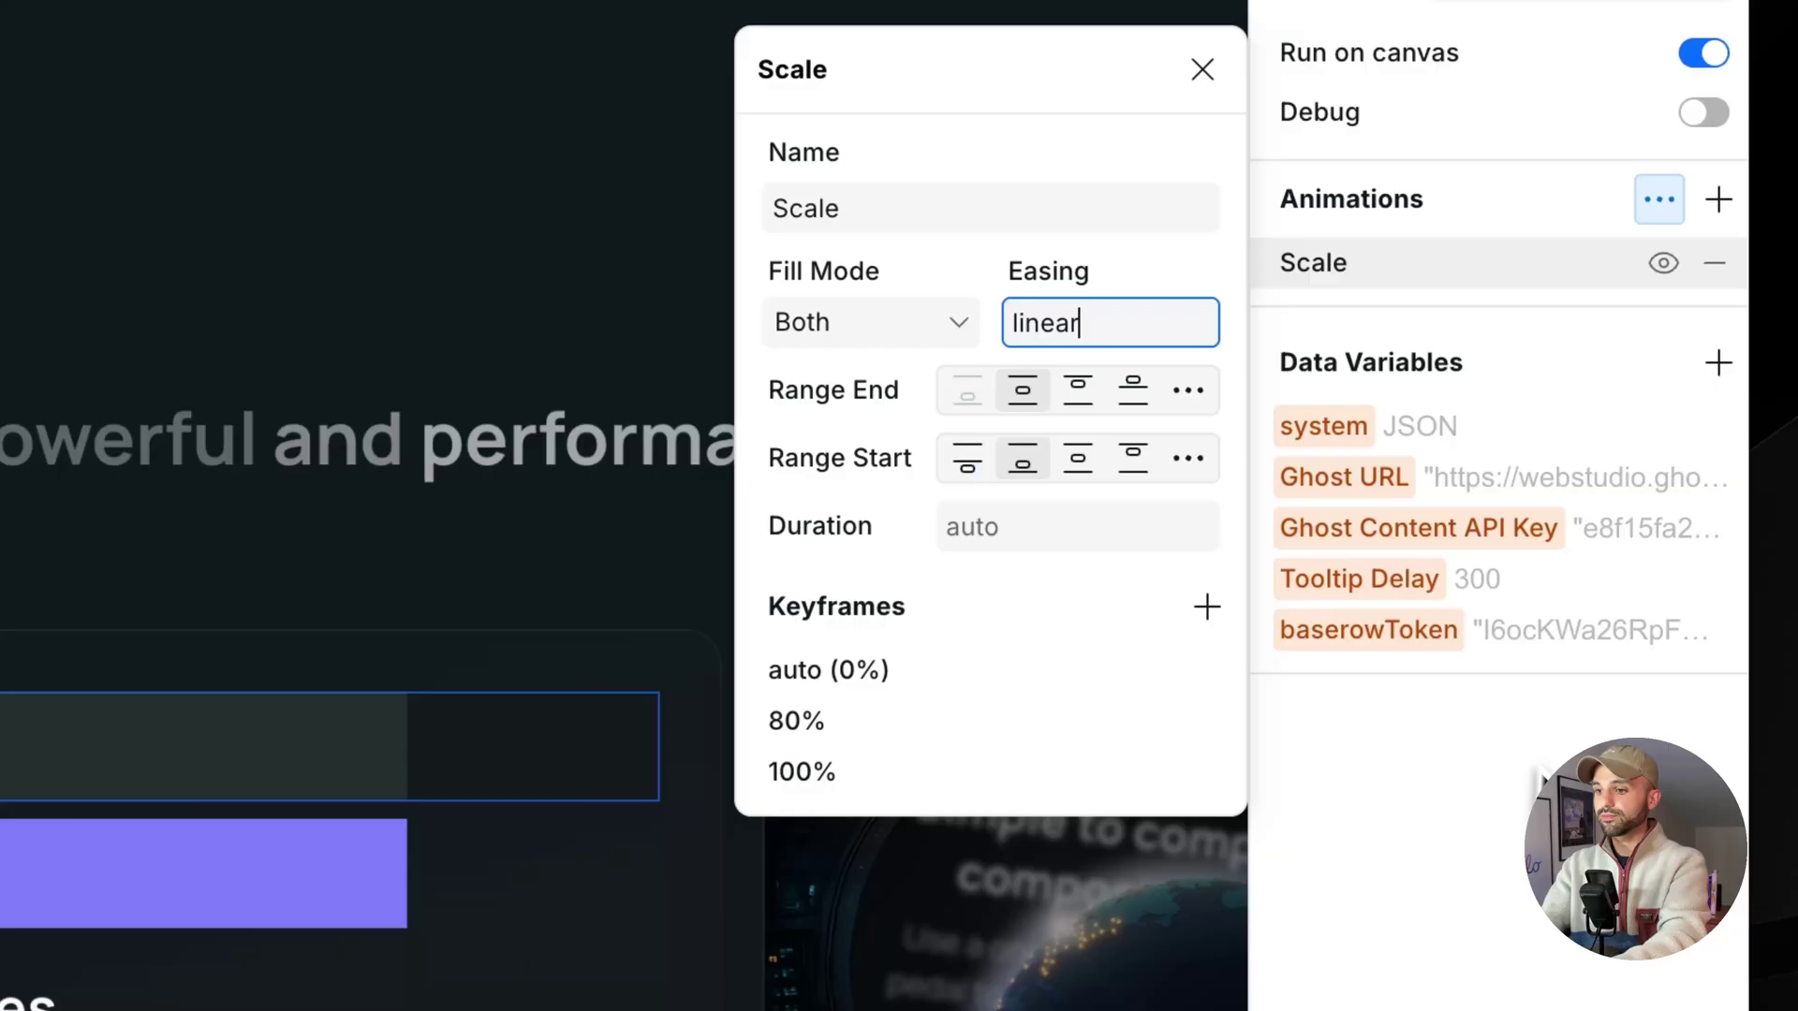
pyautogui.press('Escape')
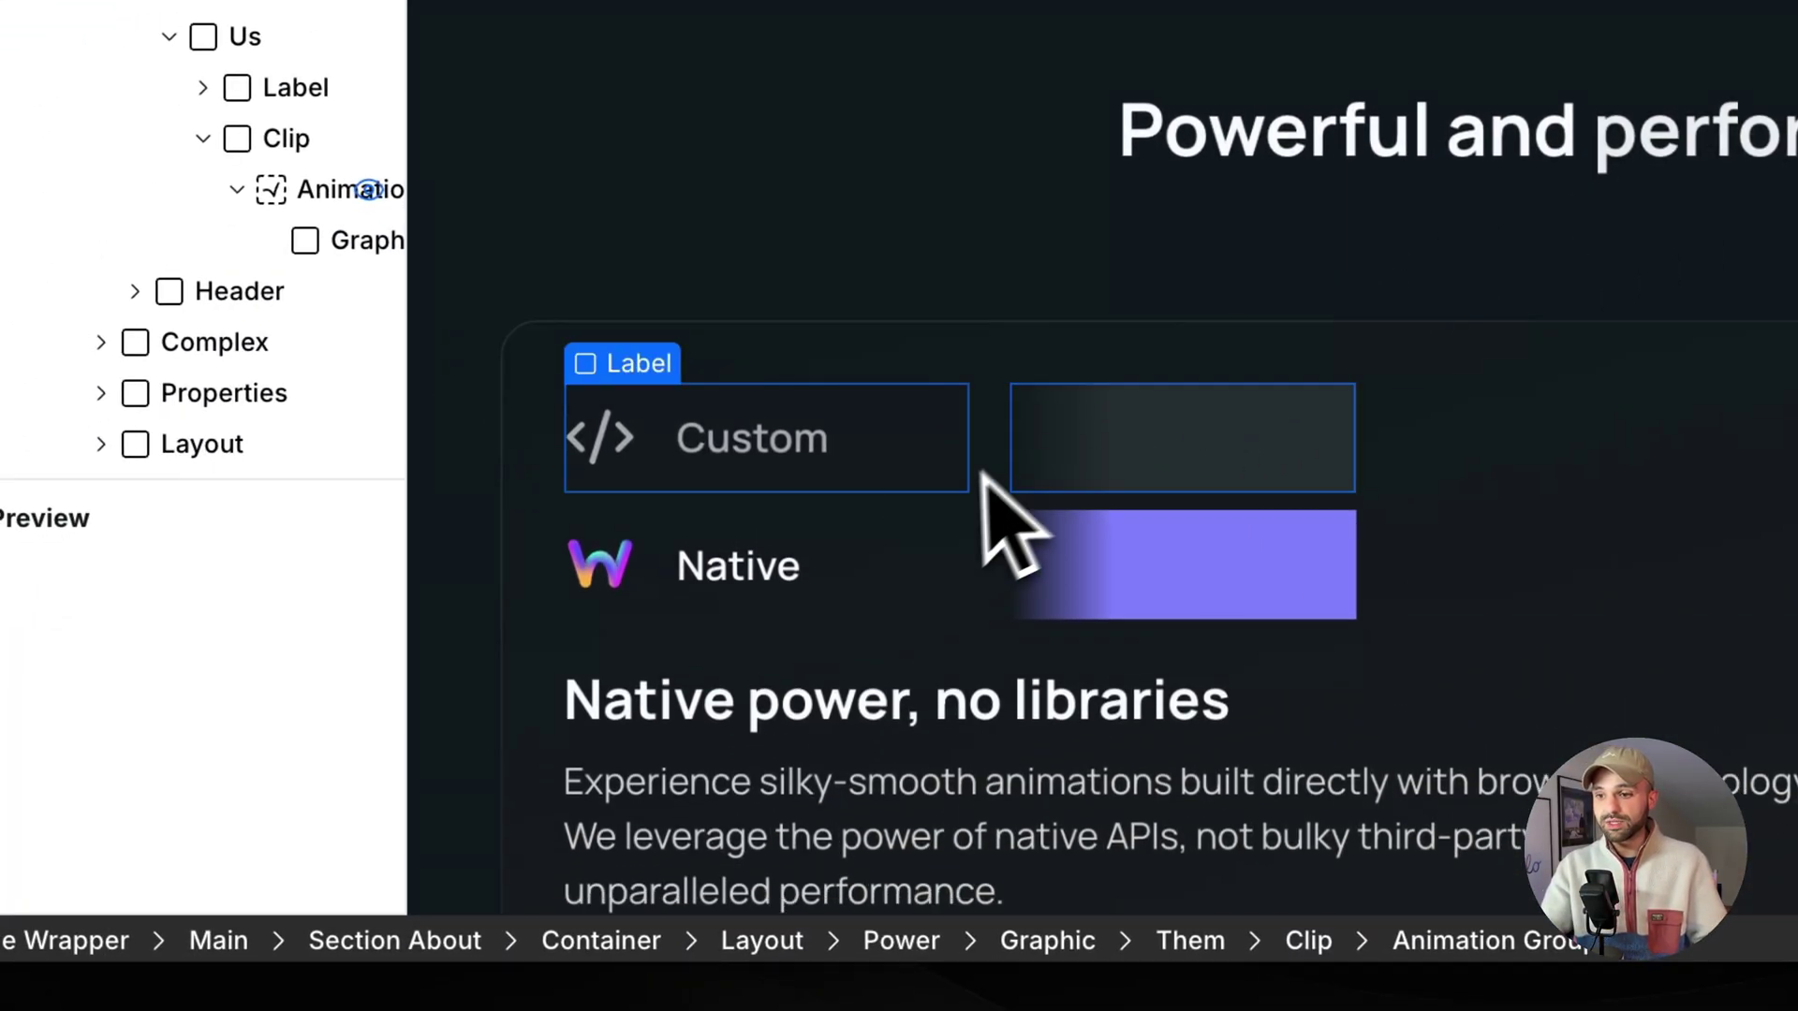
# Step: Select the shared Graphic parent, check its view-timeline-name CSS, and scroll to watch both bars animate
pyautogui.click(948, 513)
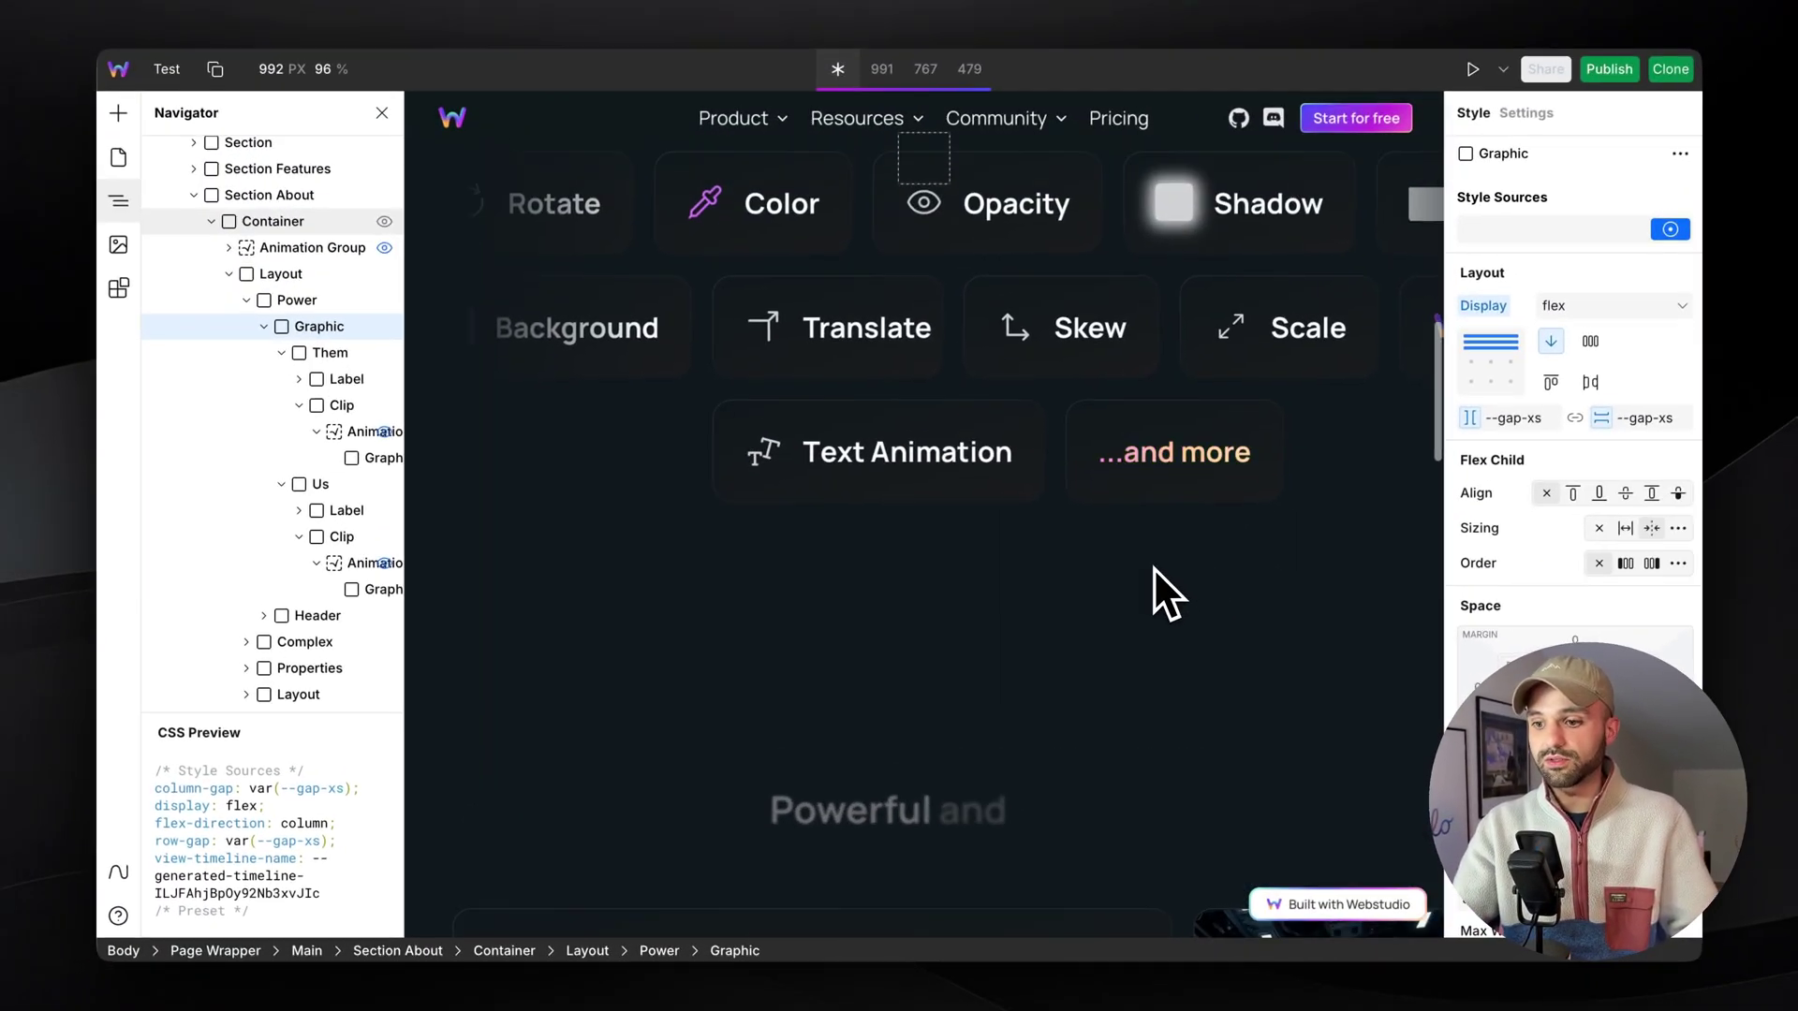
pyautogui.scroll(-3, 1153, 567)
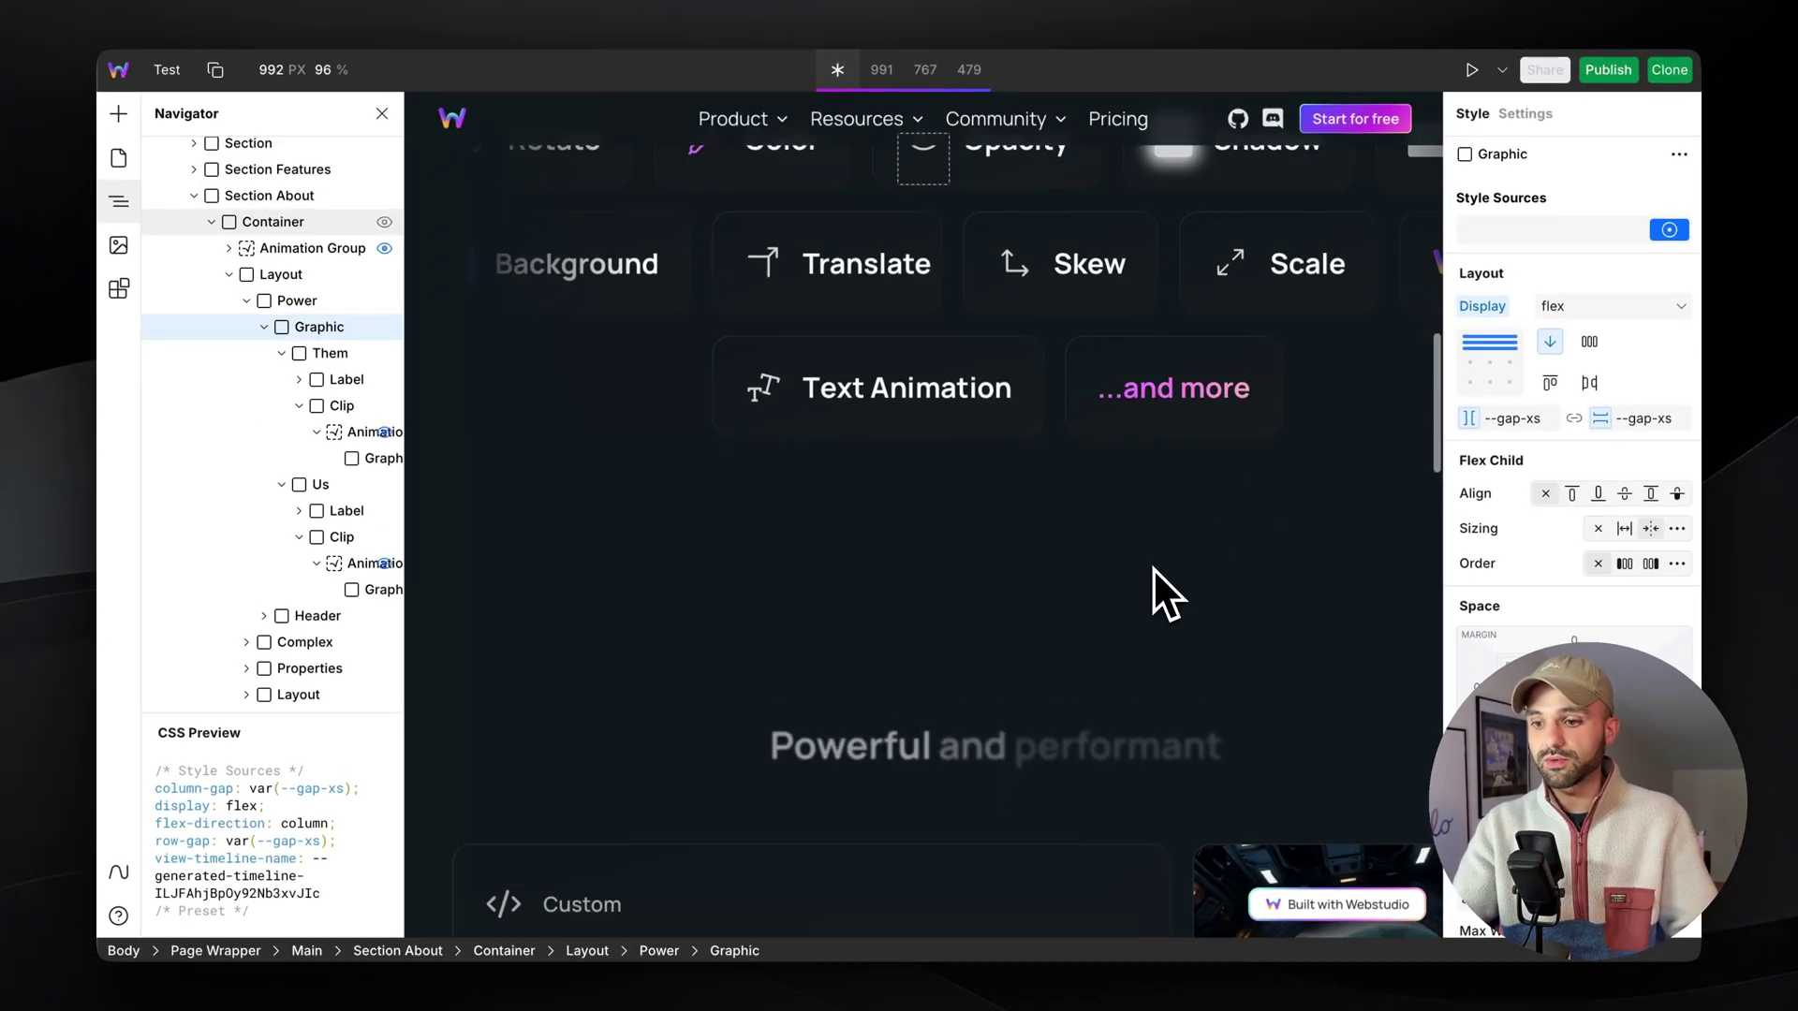
pyautogui.scroll(-5, 1153, 568)
pyautogui.scroll(-3, 1154, 568)
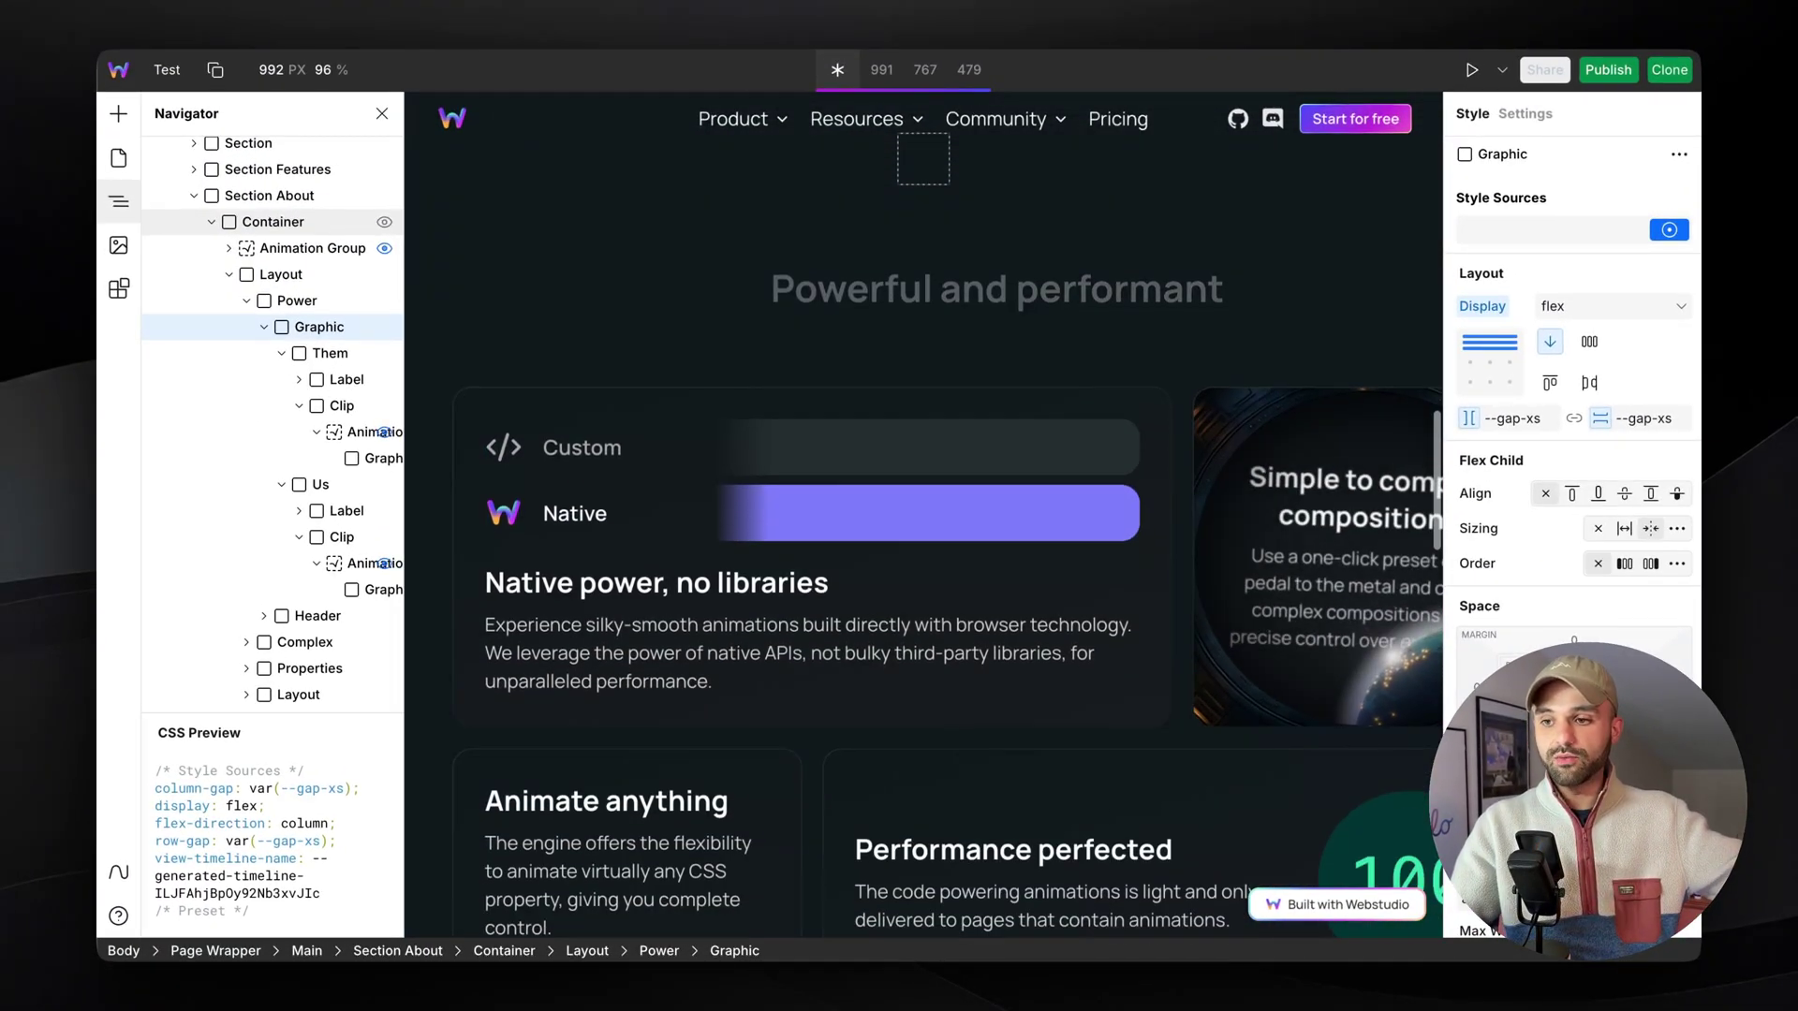